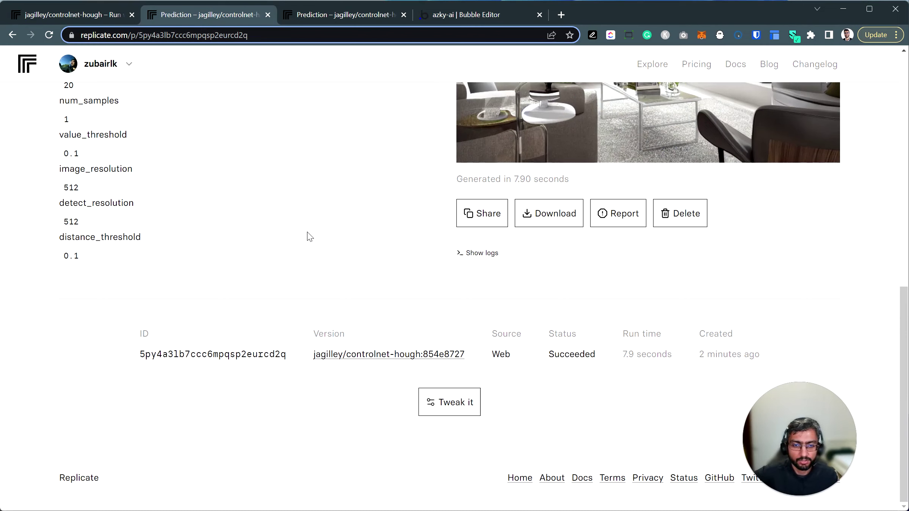
# Step: Examine the controlnet-hough prediction's ID, input parameters and output images on Replicate
pyautogui.doubleClick(213, 353)
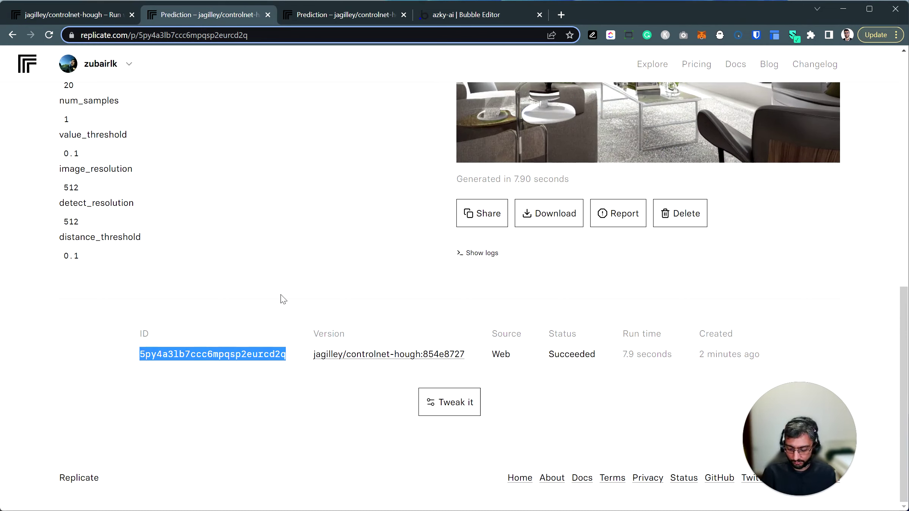
pyautogui.scroll(15, 284, 300)
pyautogui.scroll(-3, 280, 294)
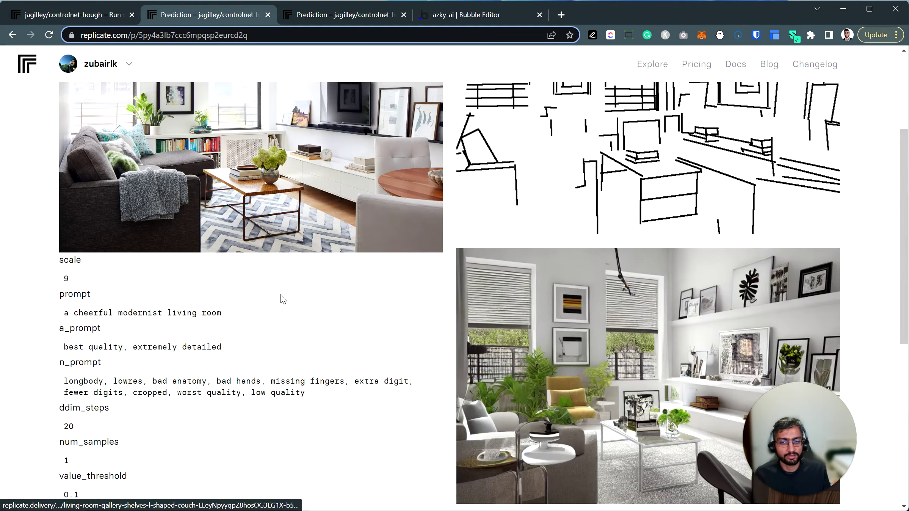
pyautogui.scroll(4, 281, 299)
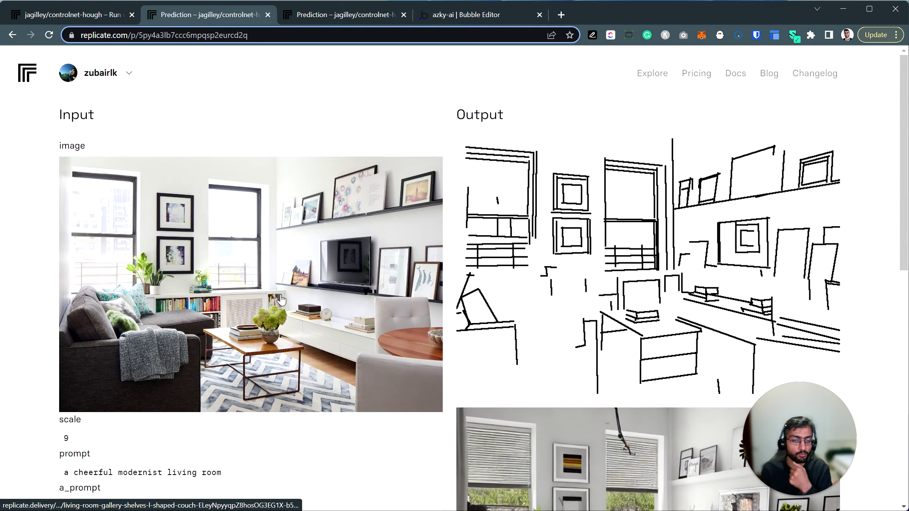
pyautogui.scroll(-15, 282, 299)
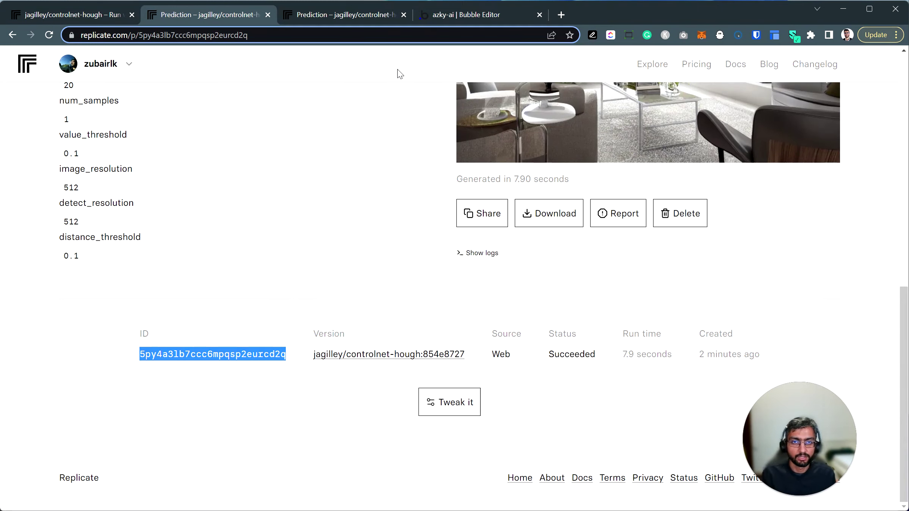
# Step: Switch to the Bubble editor and review the Replicate Tutorial API's calls, expanding Get Predictions to see its settings
pyautogui.click(445, 18)
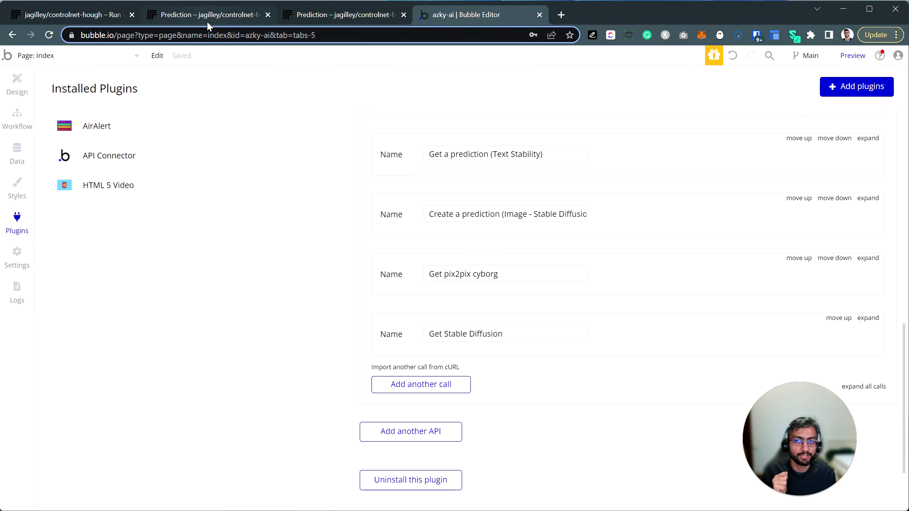
pyautogui.scroll(5, 625, 309)
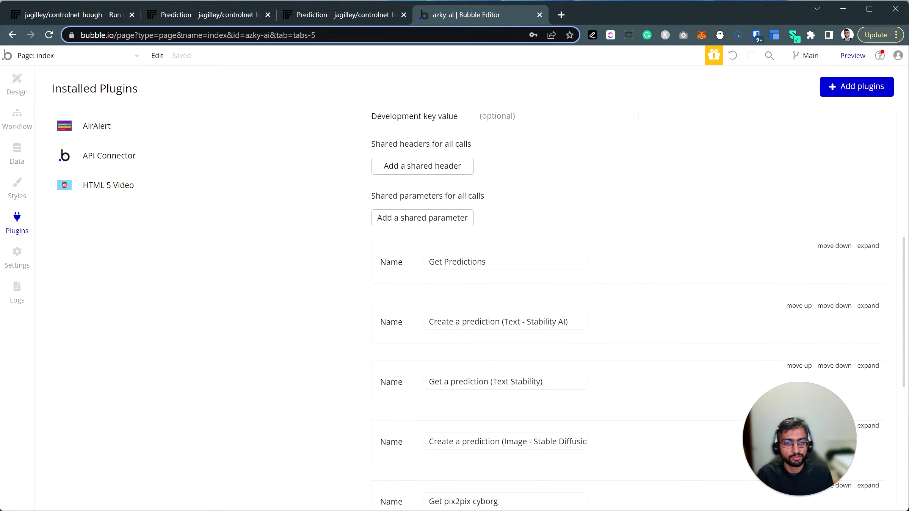
pyautogui.click(866, 246)
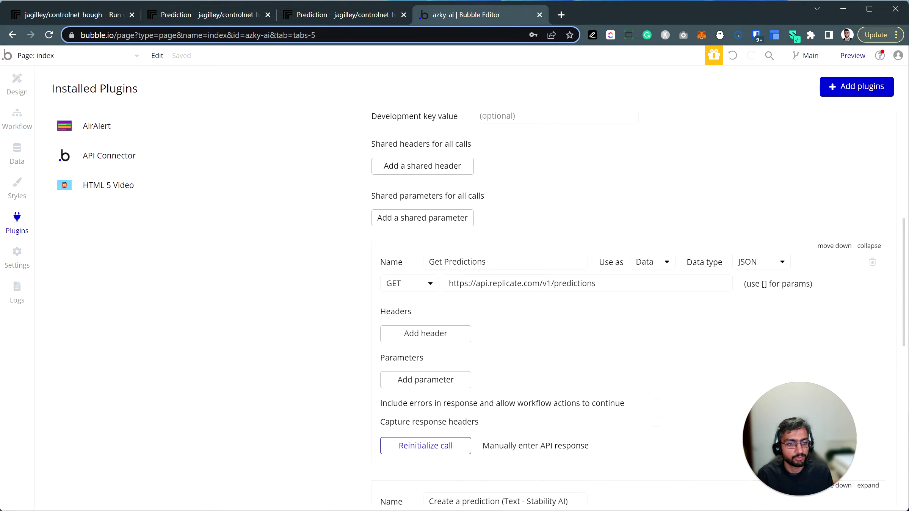
pyautogui.scroll(-3, 864, 246)
pyautogui.scroll(-2, 639, 303)
pyautogui.scroll(2, 639, 303)
pyautogui.scroll(-6, 639, 303)
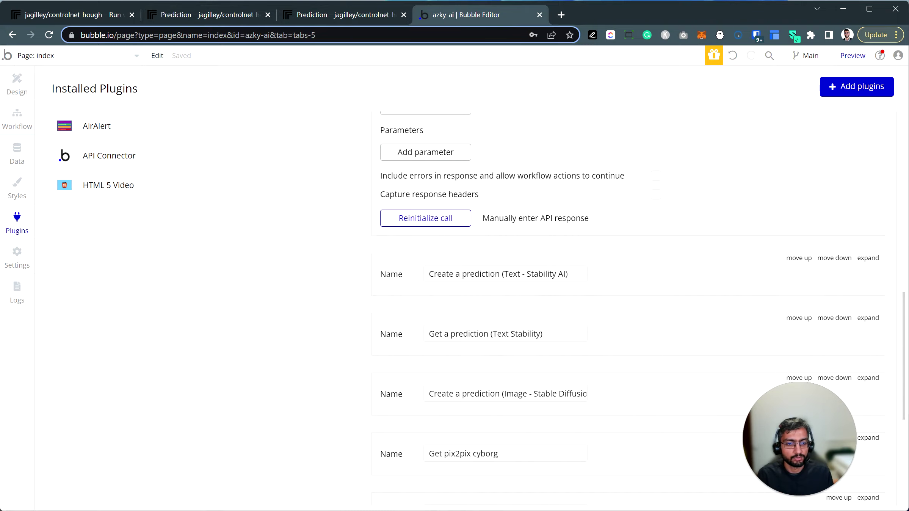
pyautogui.scroll(-3, 633, 309)
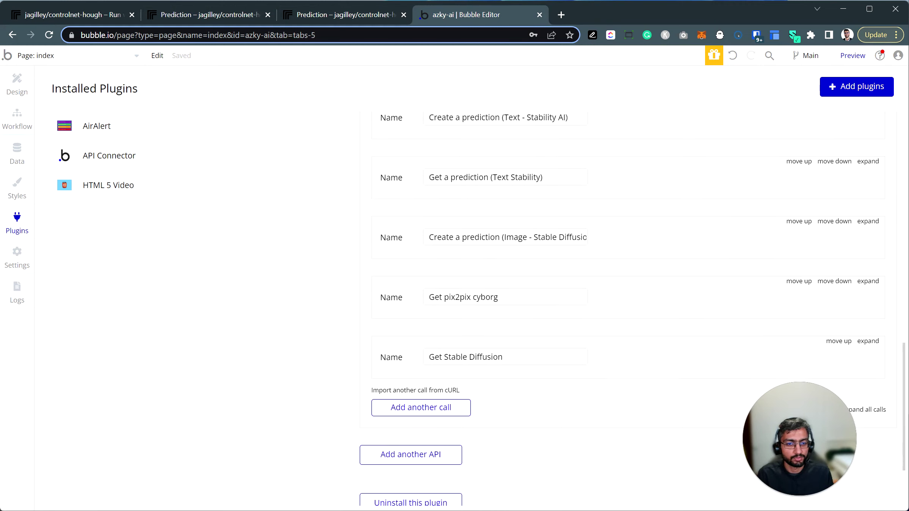
pyautogui.scroll(12, 633, 309)
pyautogui.scroll(6, 633, 309)
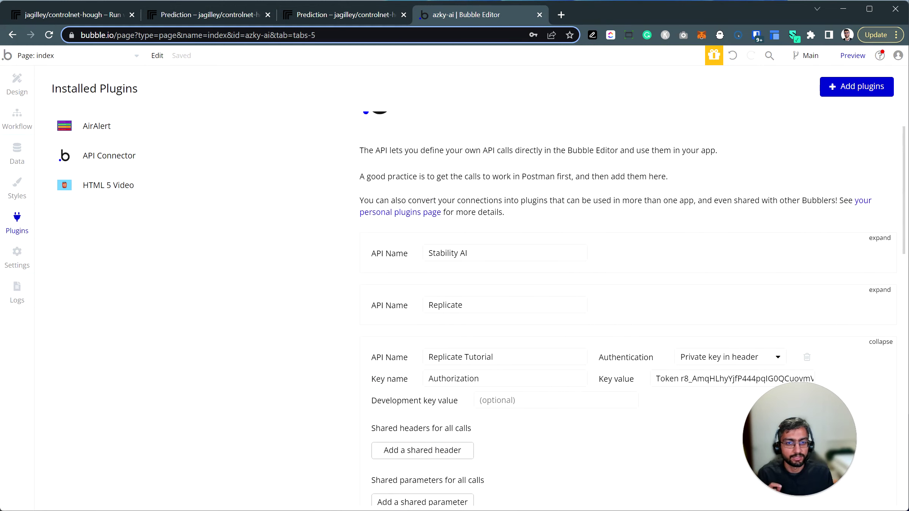
# Step: Expand the Replicate API and its Get list of predictions call in the API Connector
pyautogui.click(879, 289)
pyautogui.scroll(-9, 872, 296)
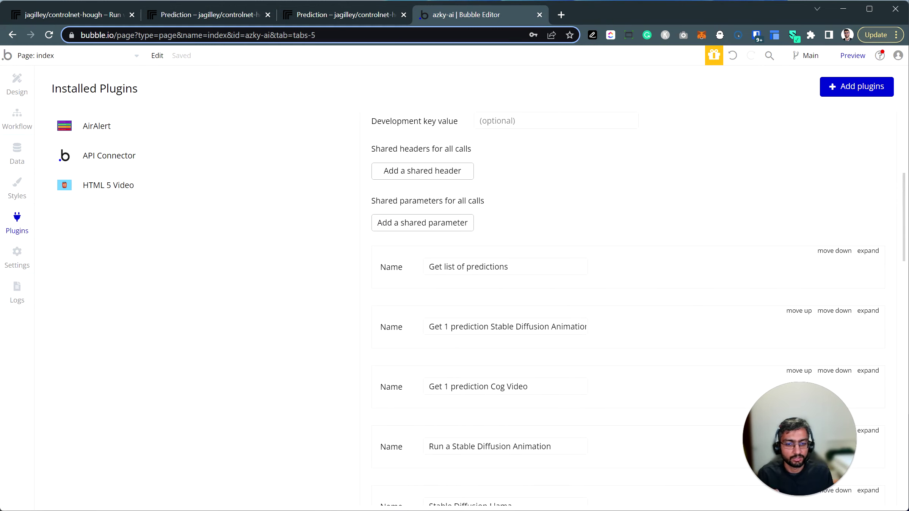
pyautogui.click(868, 137)
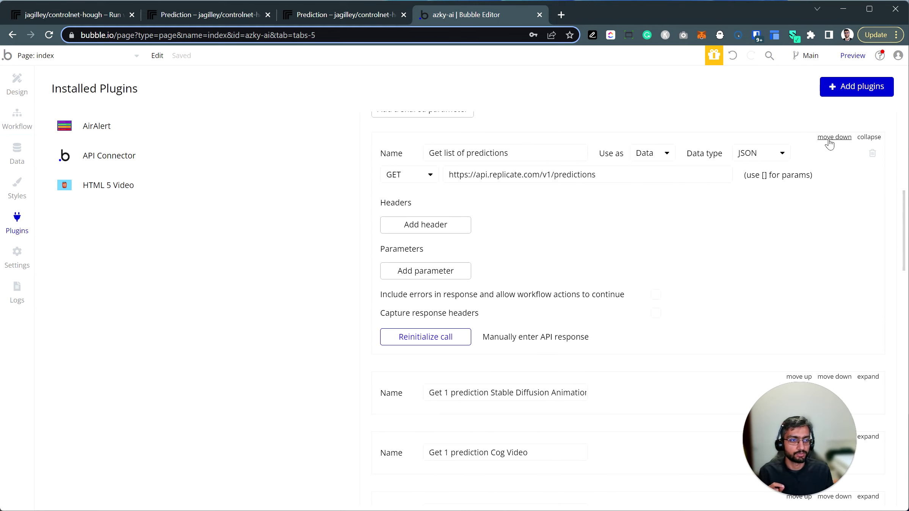
pyautogui.scroll(-3, 432, 223)
pyautogui.click(430, 223)
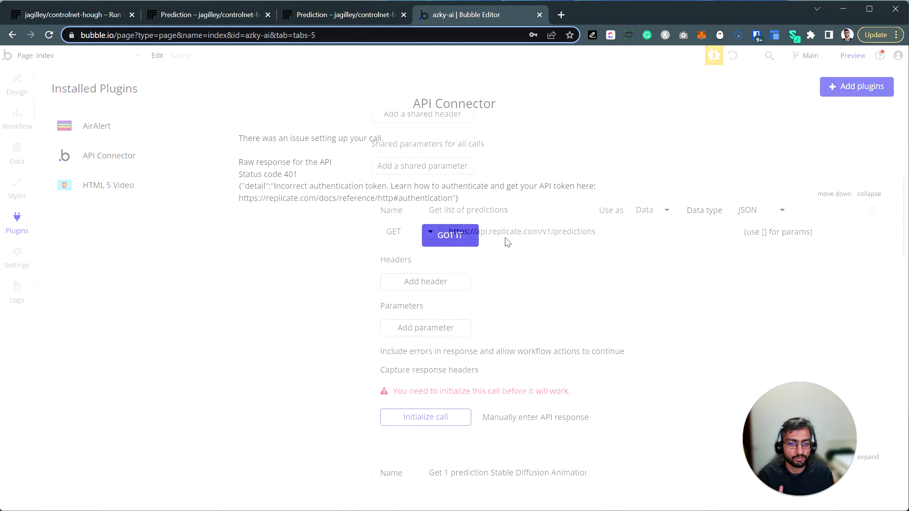
pyautogui.click(447, 236)
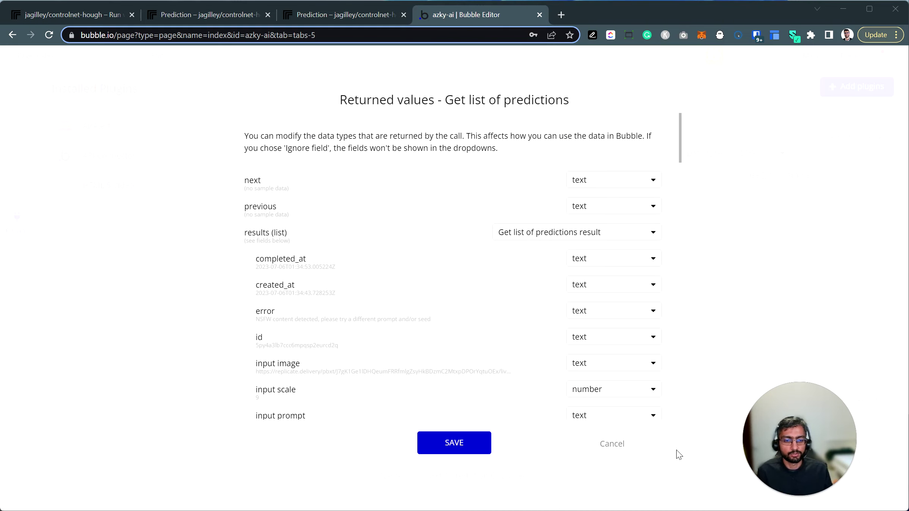
pyautogui.click(620, 446)
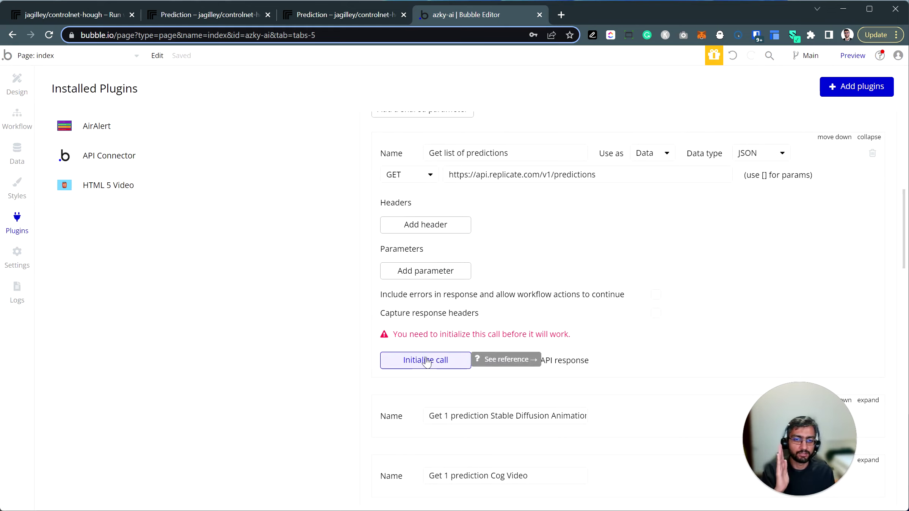
# Step: Initialize the Get list of predictions call and show the raw data of its returned values
pyautogui.click(426, 361)
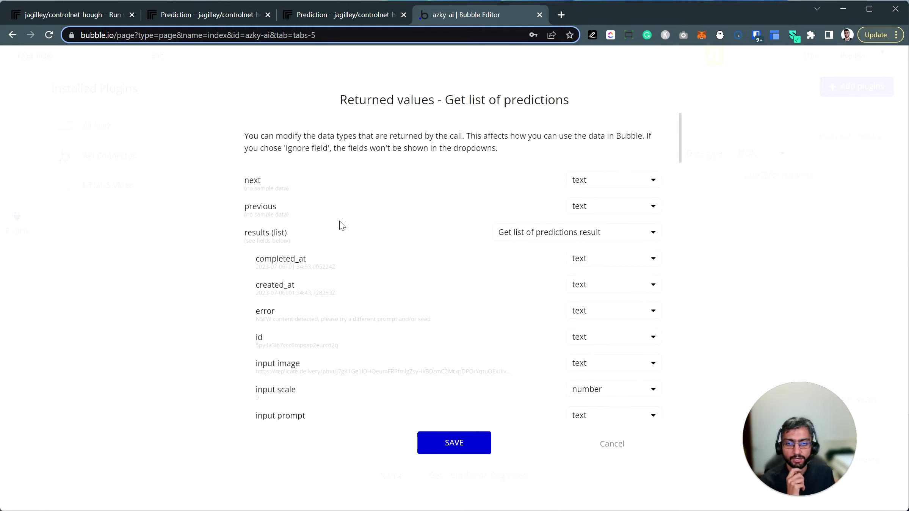
pyautogui.scroll(-10, 324, 229)
pyautogui.scroll(-5, 290, 266)
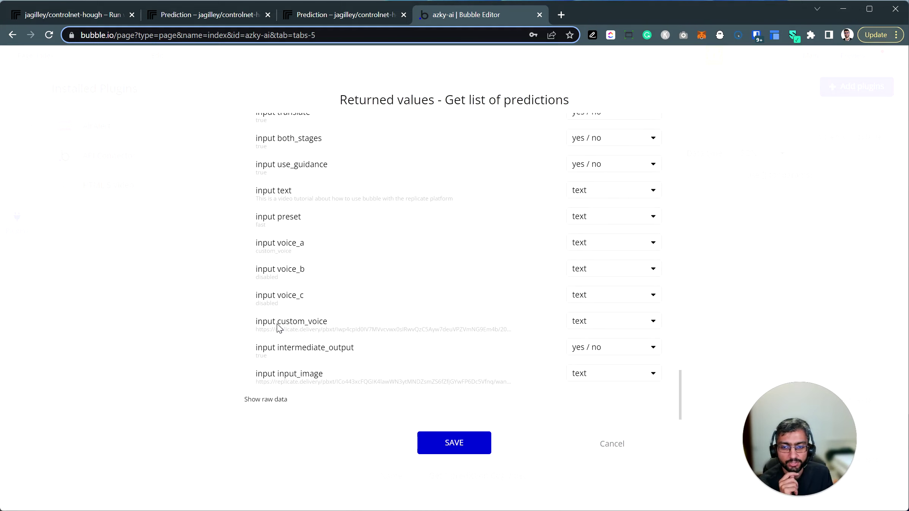
pyautogui.click(264, 400)
pyautogui.scroll(-2, 323, 236)
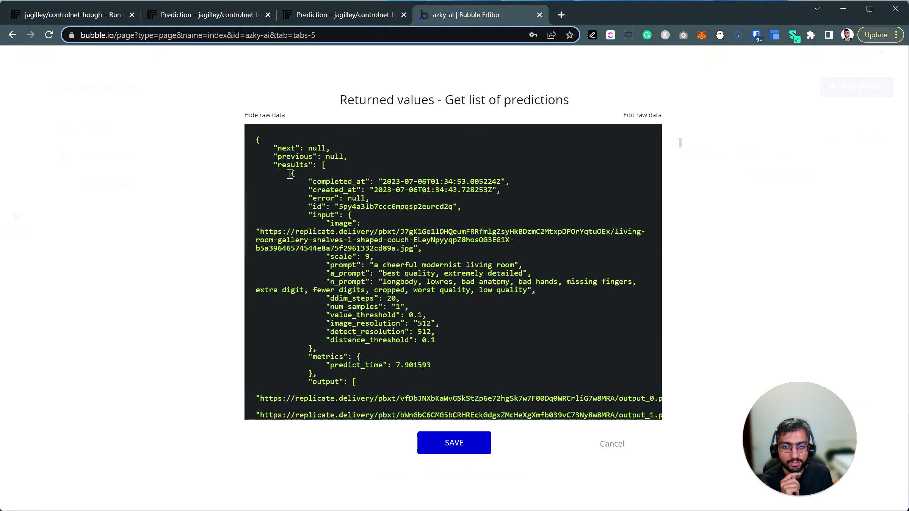
# Step: Compare the first result's id in the raw data with the prediction page on Replicate, and return to the Bubble editor
pyautogui.doubleClick(341, 207)
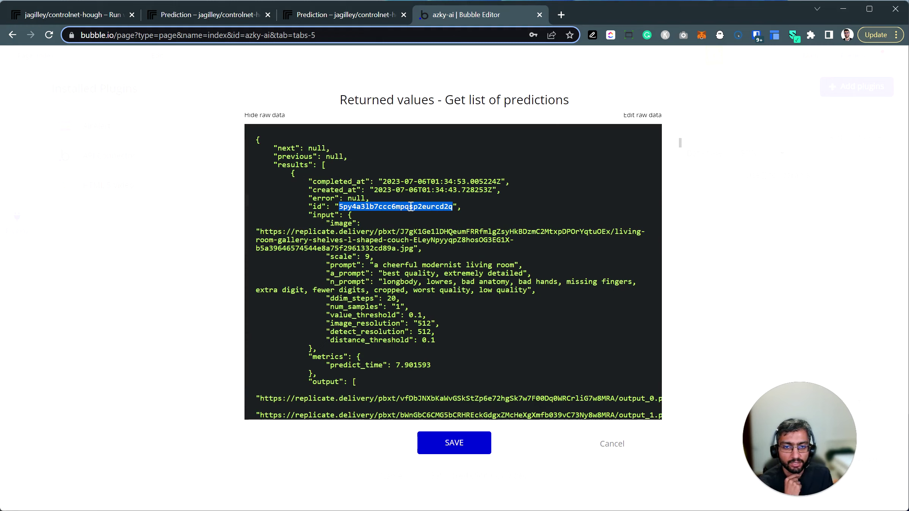
pyautogui.click(169, 14)
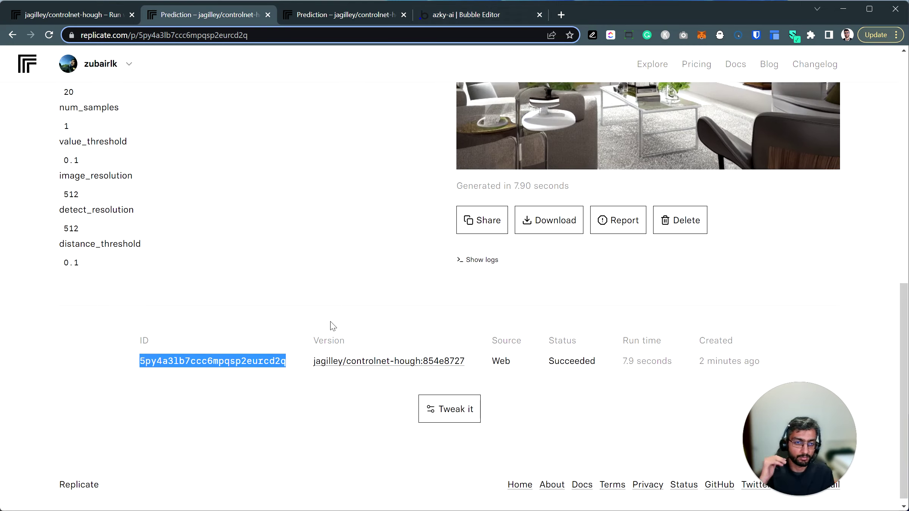
pyautogui.scroll(15, 329, 325)
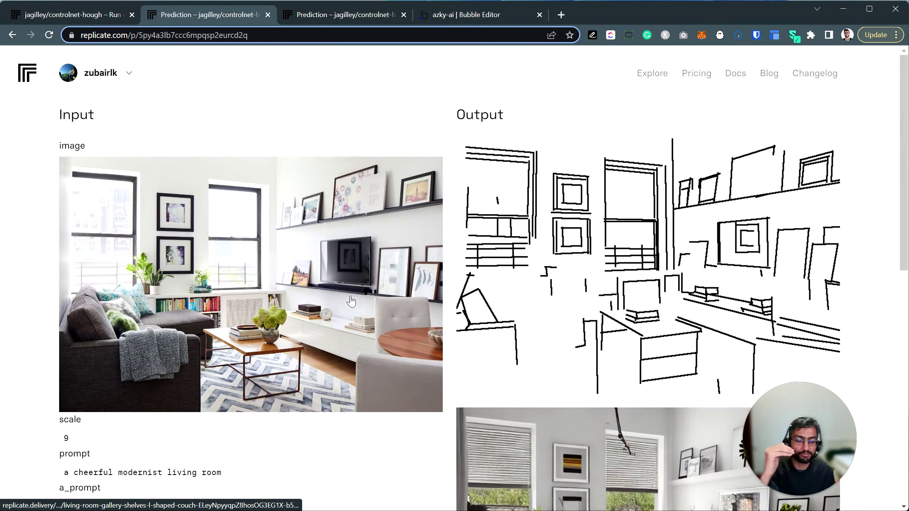
pyautogui.click(424, 20)
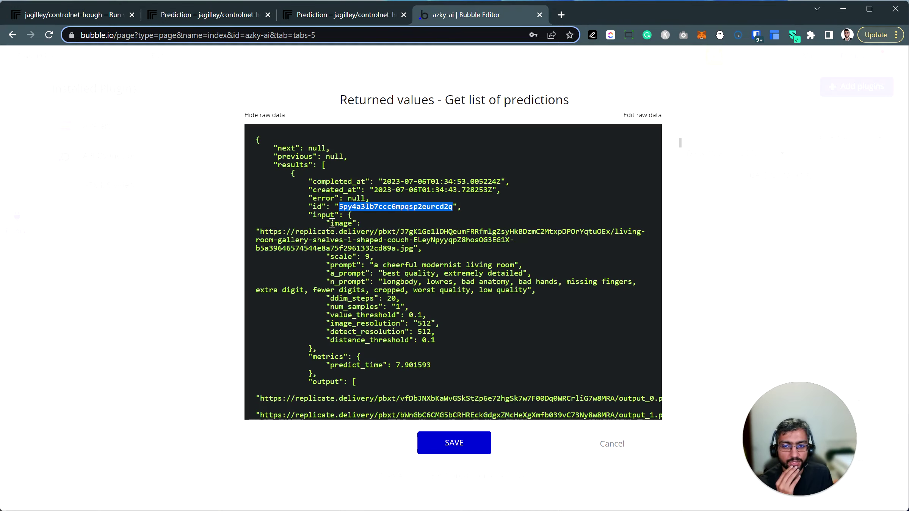
# Step: Examine the first result's input values in the raw data, including the image URL, scale, prompts, ddim_steps and num_samples
pyautogui.moveTo(310, 216); pyautogui.dragTo(424, 347)
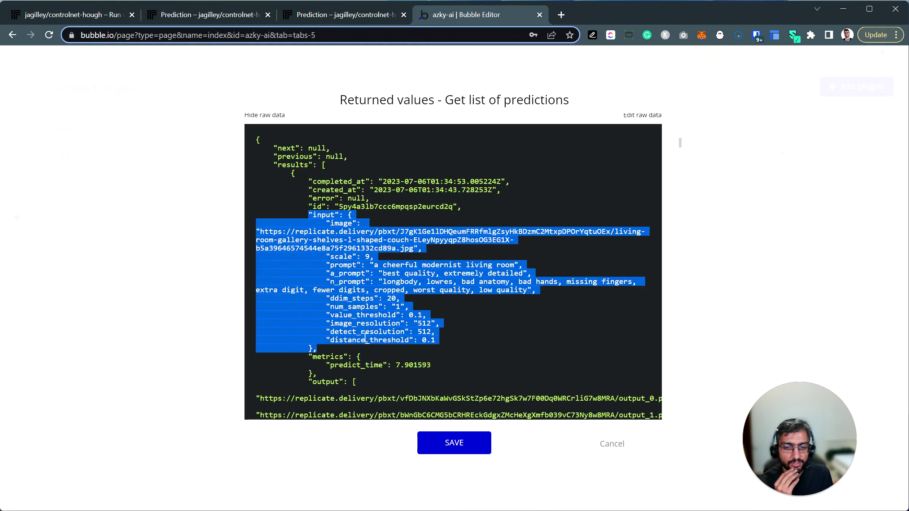
pyautogui.click(346, 237)
pyautogui.moveTo(332, 223); pyautogui.dragTo(358, 234)
pyautogui.click(359, 236)
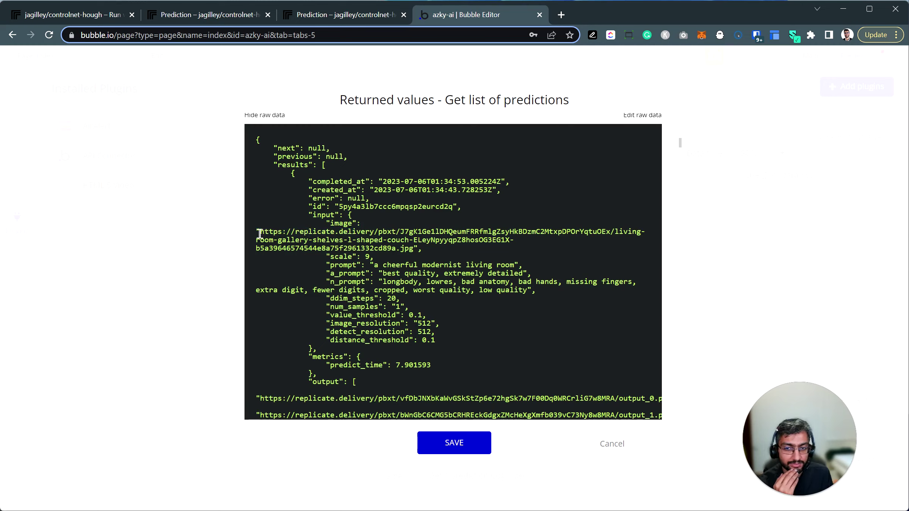
pyautogui.moveTo(259, 233); pyautogui.dragTo(334, 249)
pyautogui.moveTo(414, 248); pyautogui.dragTo(260, 234)
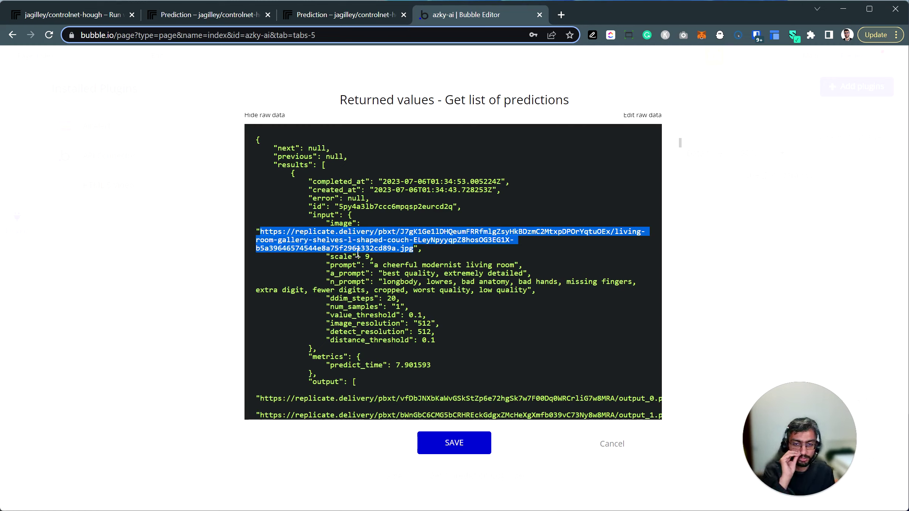
pyautogui.moveTo(335, 257); pyautogui.dragTo(432, 282)
pyautogui.click(404, 275)
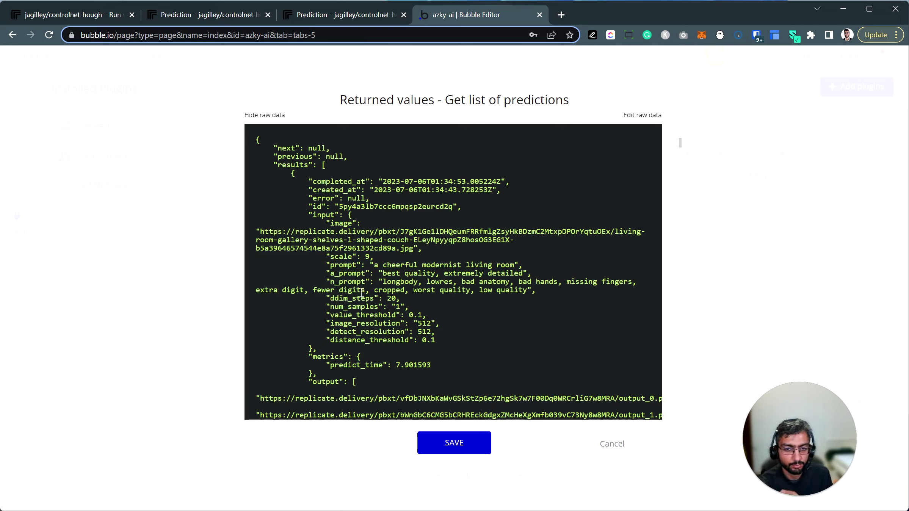
pyautogui.doubleClick(354, 299)
pyautogui.doubleClick(350, 307)
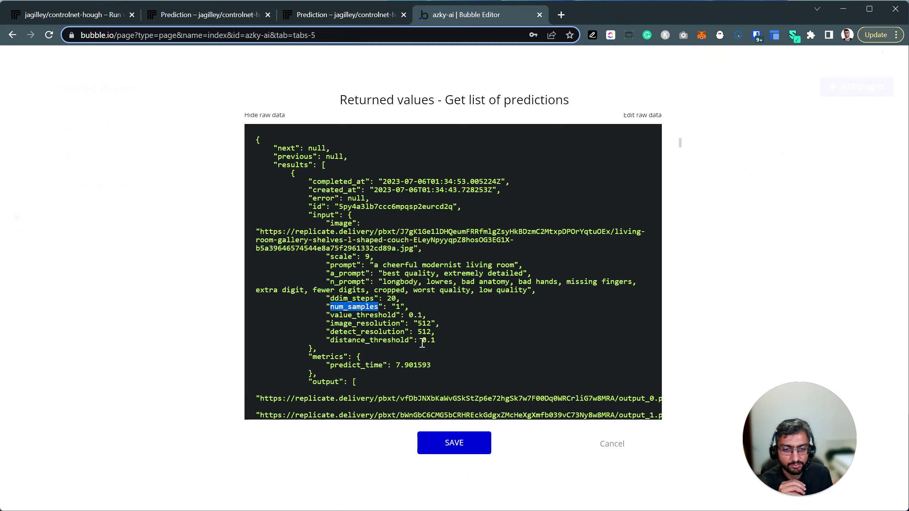
# Step: Highlight the first result's whole input block and save the returned values of Get list of predictions
pyautogui.click(337, 351)
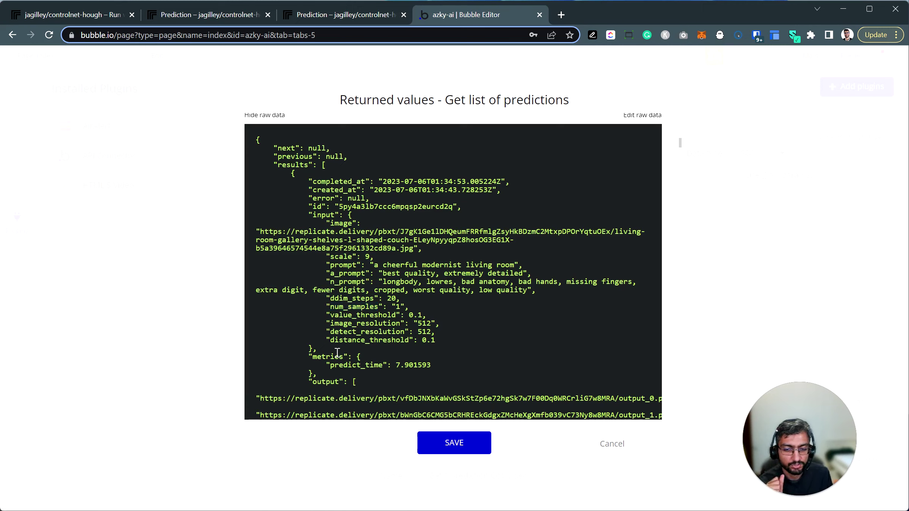
pyautogui.moveTo(313, 349); pyautogui.dragTo(310, 216)
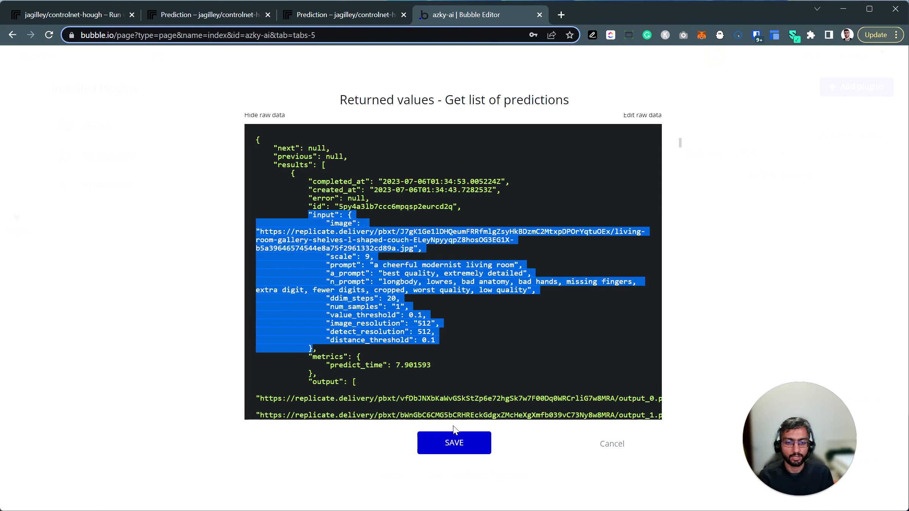
pyautogui.click(455, 443)
# Step: Look through the Replicate API's remaining calls and expand the Stable Diffusion Llama call to view its settings
pyautogui.scroll(-9, 625, 304)
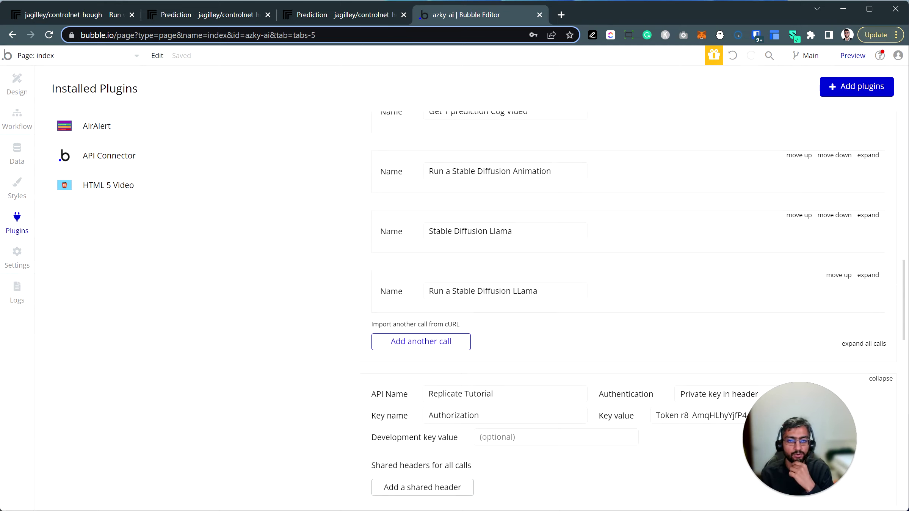
pyautogui.scroll(5, 626, 303)
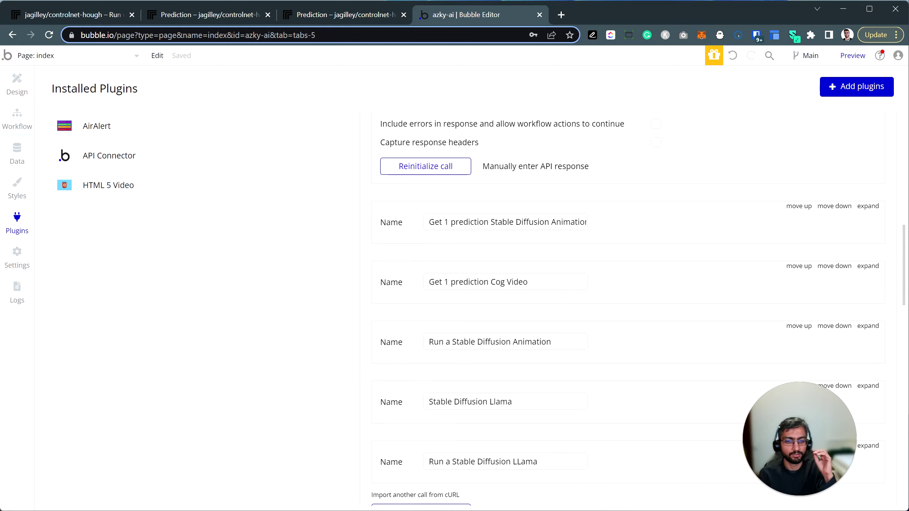
pyautogui.scroll(-3, 626, 303)
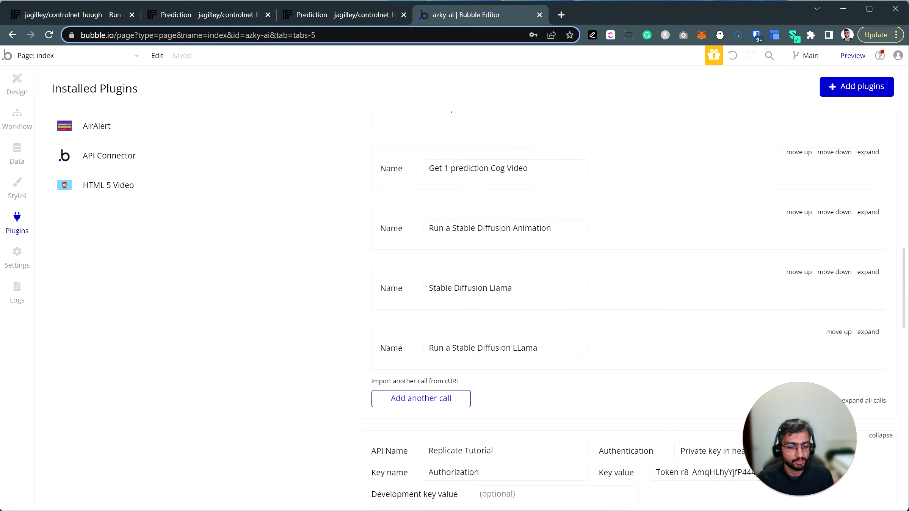
pyautogui.scroll(2, 625, 303)
pyautogui.scroll(-3, 625, 303)
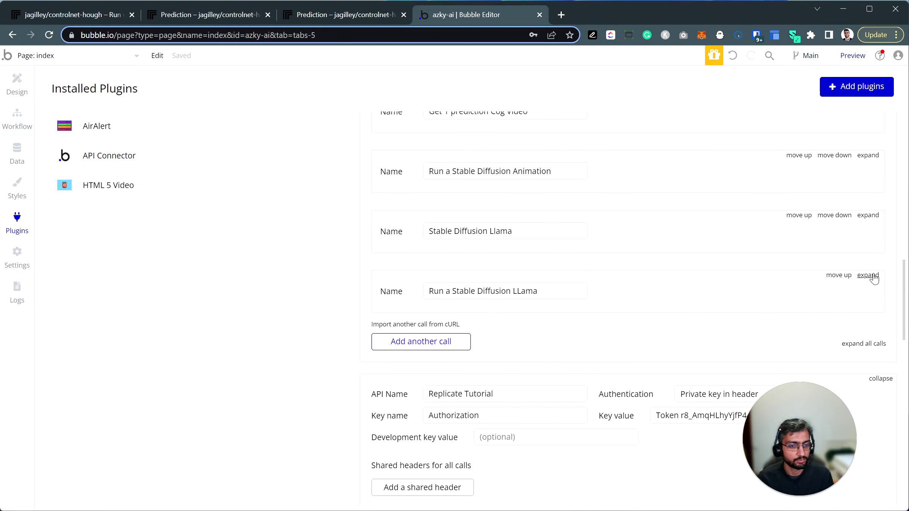
pyautogui.click(868, 215)
pyautogui.scroll(-4, 868, 227)
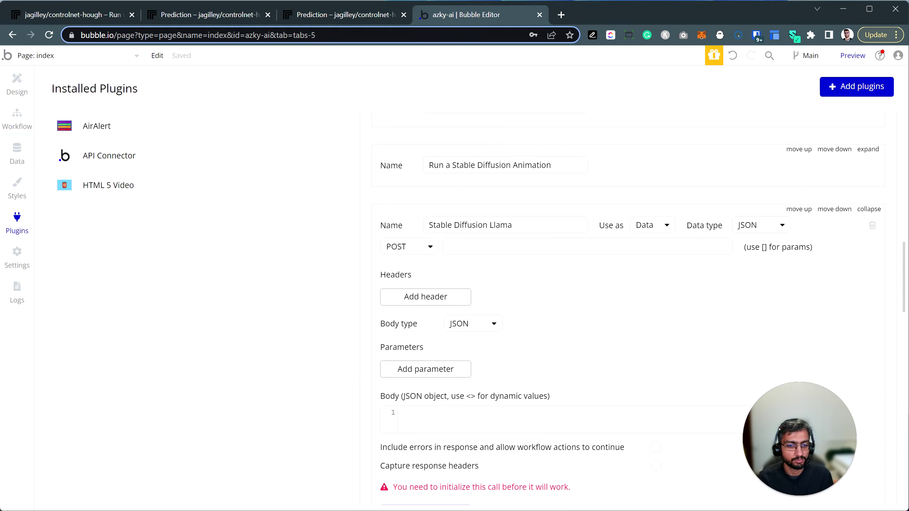
pyautogui.scroll(6, 626, 303)
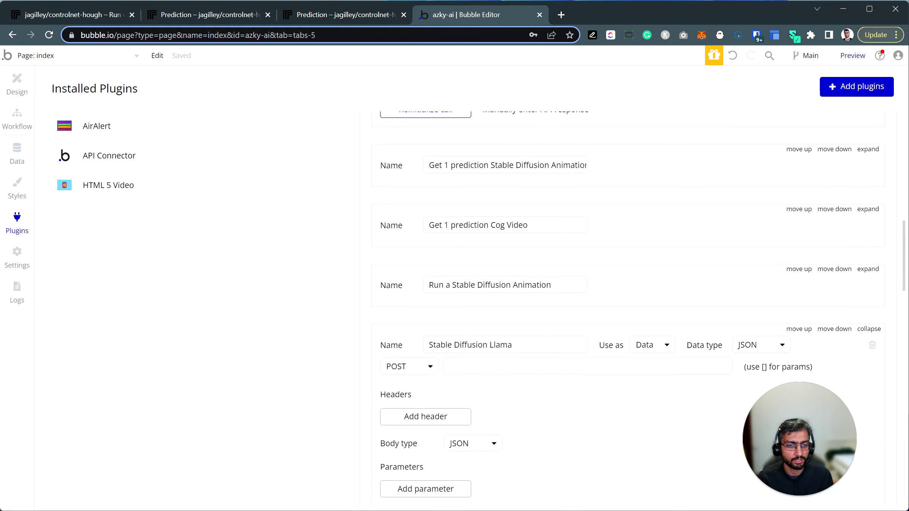
# Step: Expand the Run a Stable Diffusion Animation call and duplicate it
pyautogui.click(868, 269)
pyautogui.scroll(-4, 557, 266)
pyautogui.rightClick(539, 191)
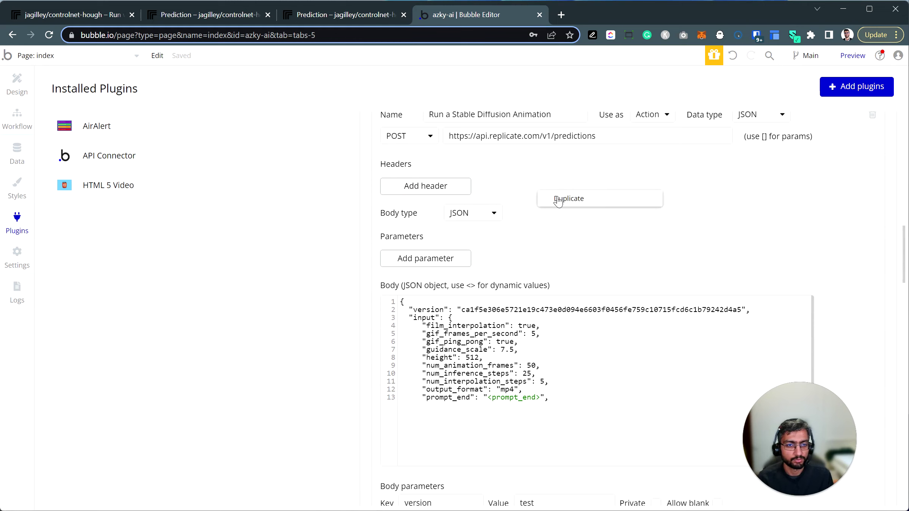
pyautogui.click(558, 199)
# Step: Expand the duplicated Stable Diffusion Animation call and rename it Run a Control Net
pyautogui.scroll(-15, 626, 304)
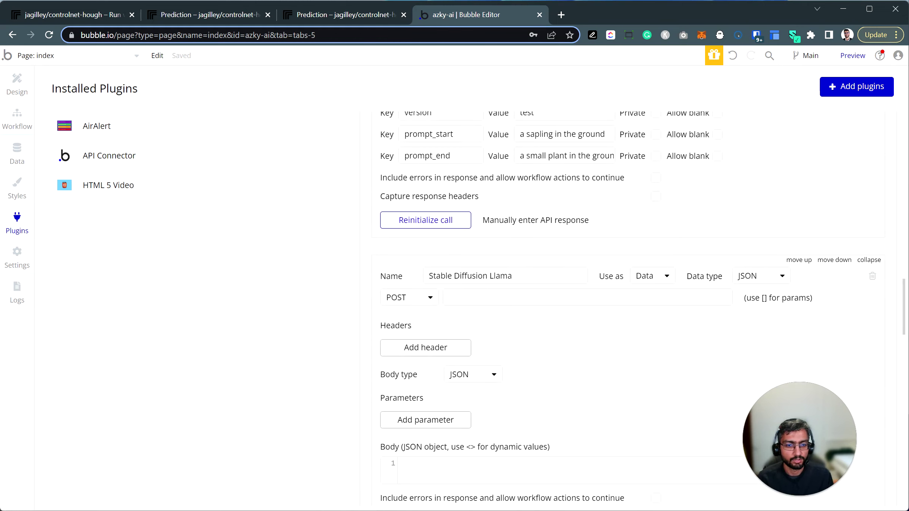
pyautogui.scroll(-1, 548, 213)
pyautogui.scroll(3, 549, 213)
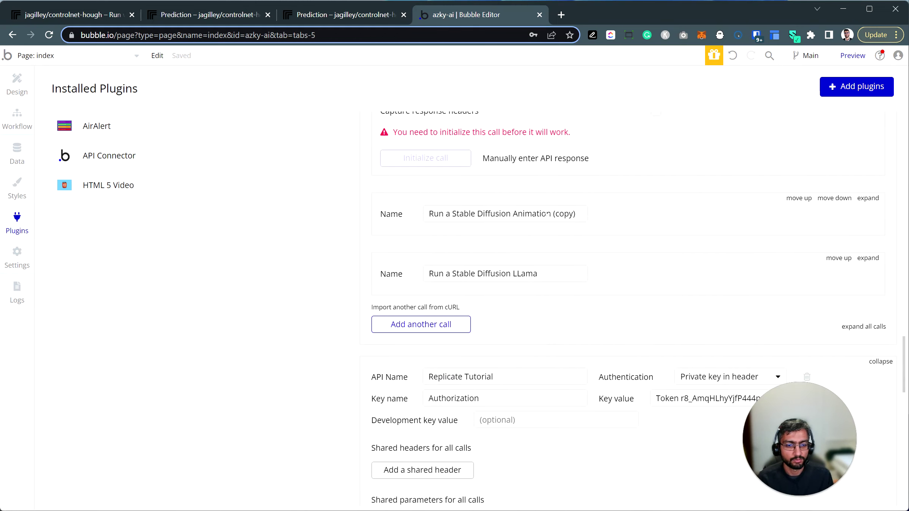
pyautogui.click(868, 198)
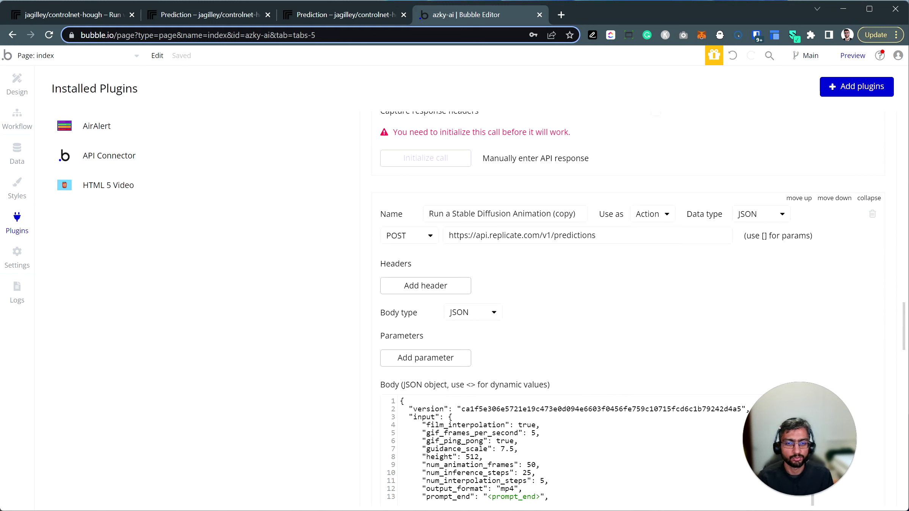
pyautogui.moveTo(453, 213); pyautogui.dragTo(575, 214)
pyautogui.write('Control Net')
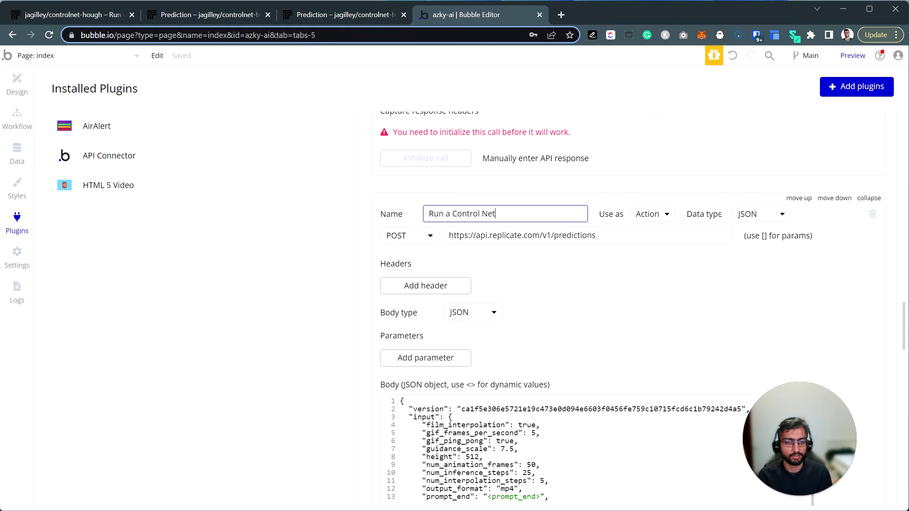
# Step: Replace the input block in the Run a Control Net call's JSON body with the input block copied from the prediction
pyautogui.scroll(-3, 633, 304)
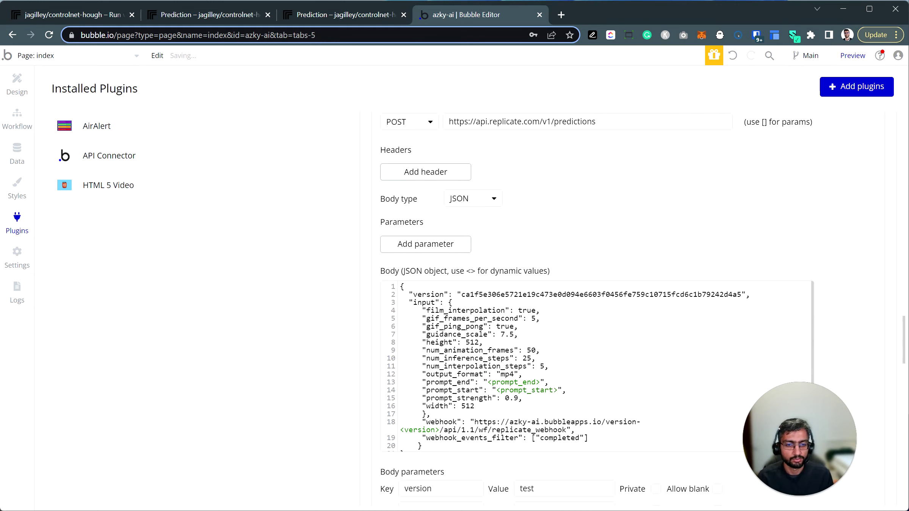
pyautogui.moveTo(409, 302); pyautogui.dragTo(432, 405)
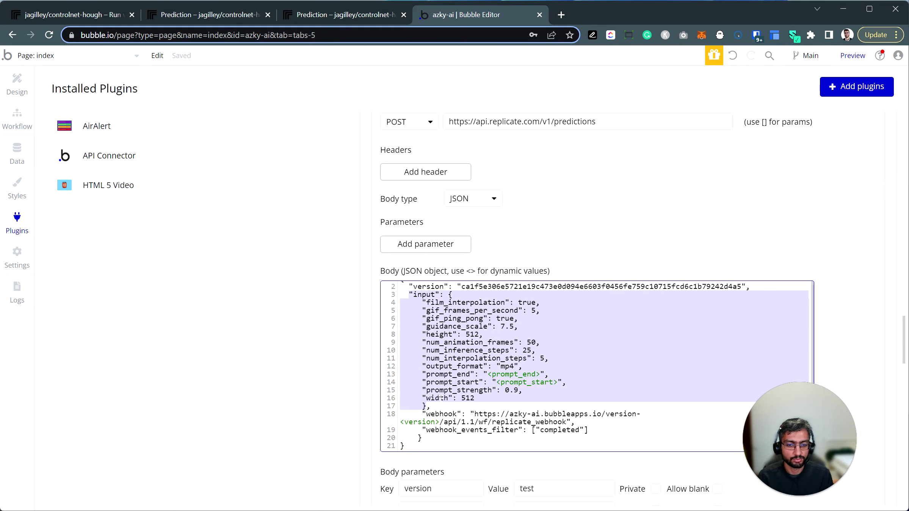
pyautogui.hotkey('ctrl', 'v')
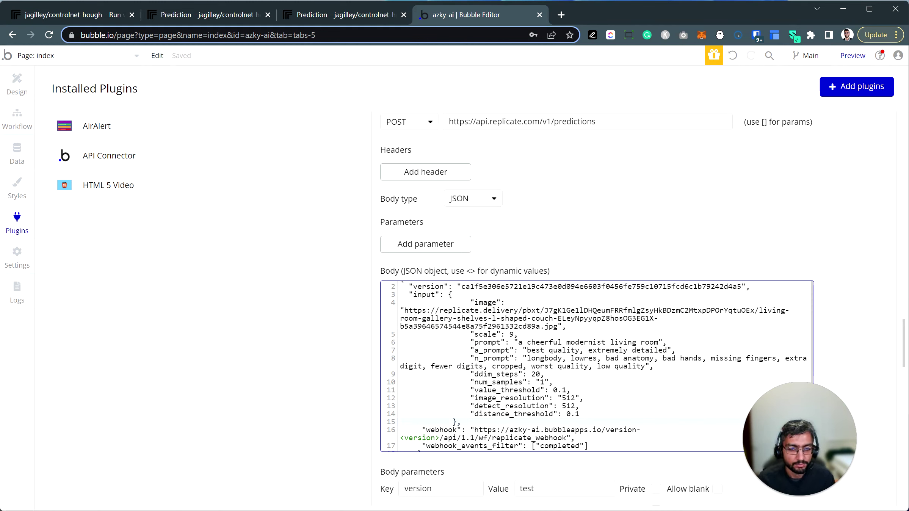
# Step: Open the controlnet-hough model version from the prediction page on Replicate and look through its inputs and outputs
pyautogui.click(231, 18)
pyautogui.scroll(-10, 305, 257)
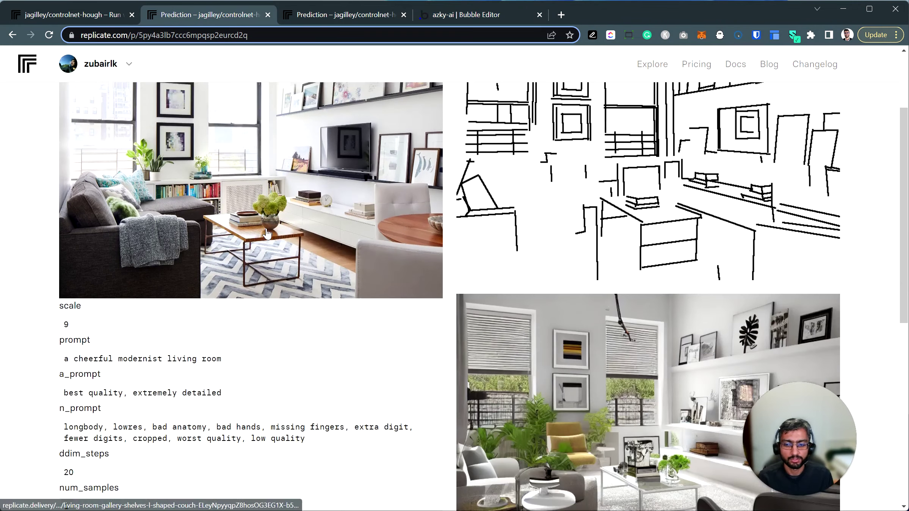
pyautogui.click(379, 353)
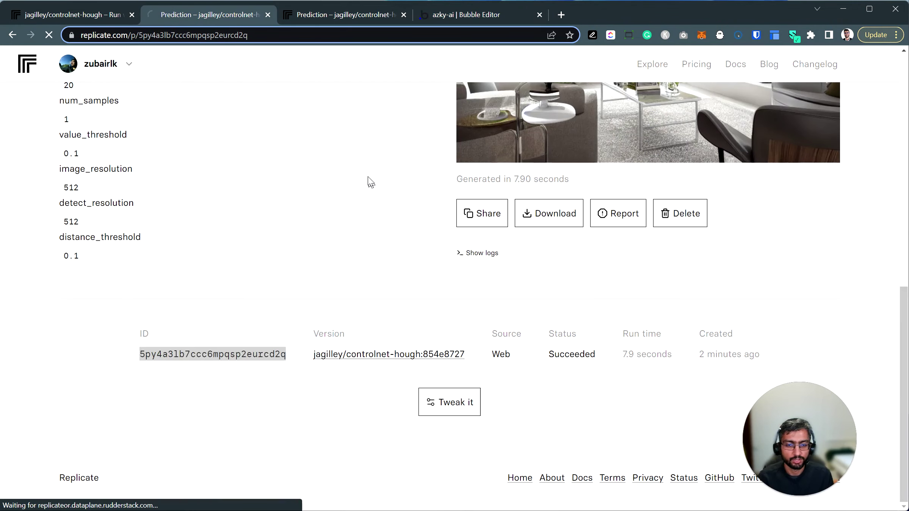
pyautogui.scroll(-10, 460, 253)
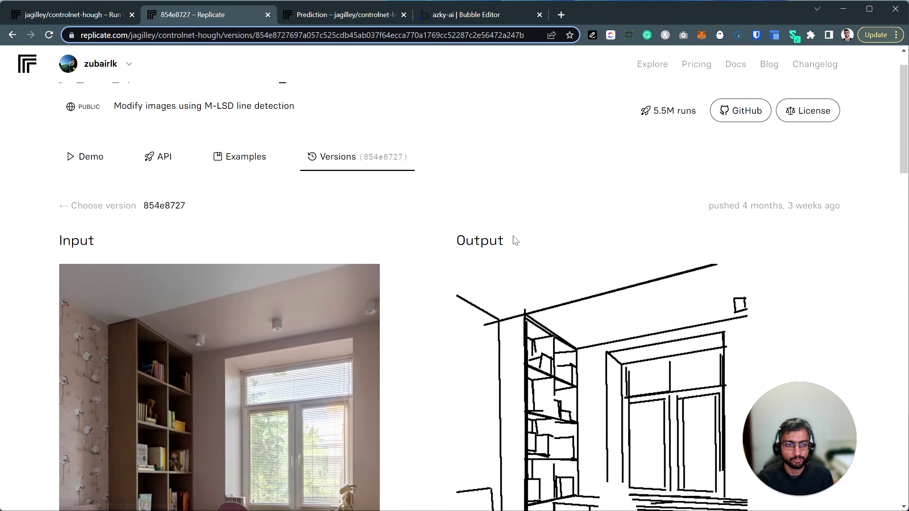
pyautogui.scroll(-15, 460, 253)
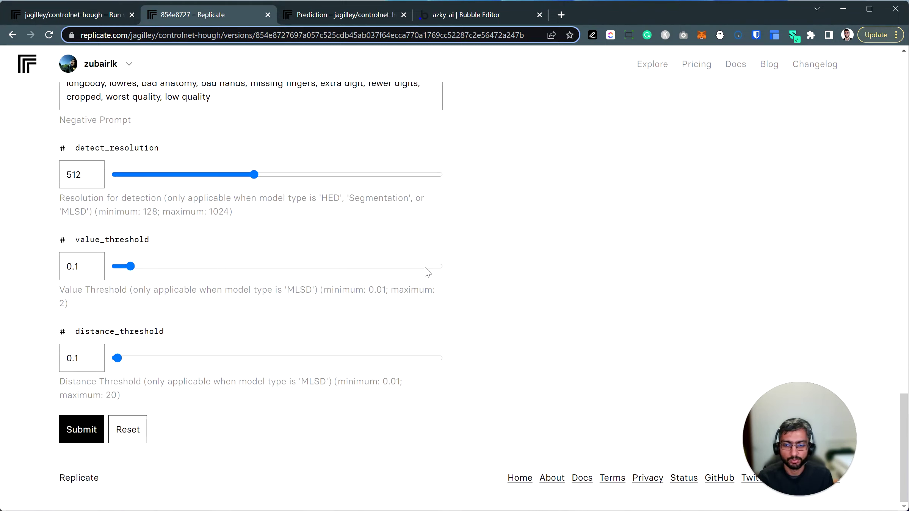
pyautogui.scroll(11, 426, 270)
pyautogui.scroll(15, 428, 273)
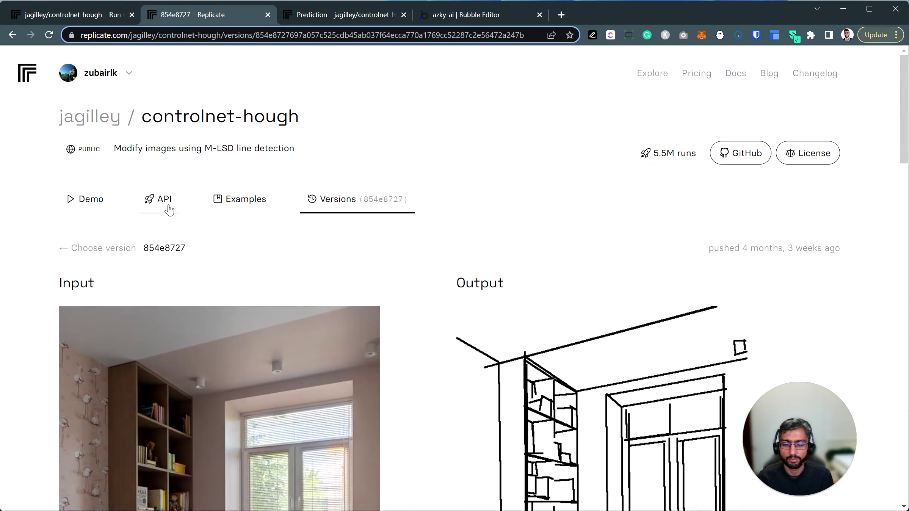
# Step: Open the controlnet-hough API documentation and copy the full model version ID from the webhook example
pyautogui.click(155, 207)
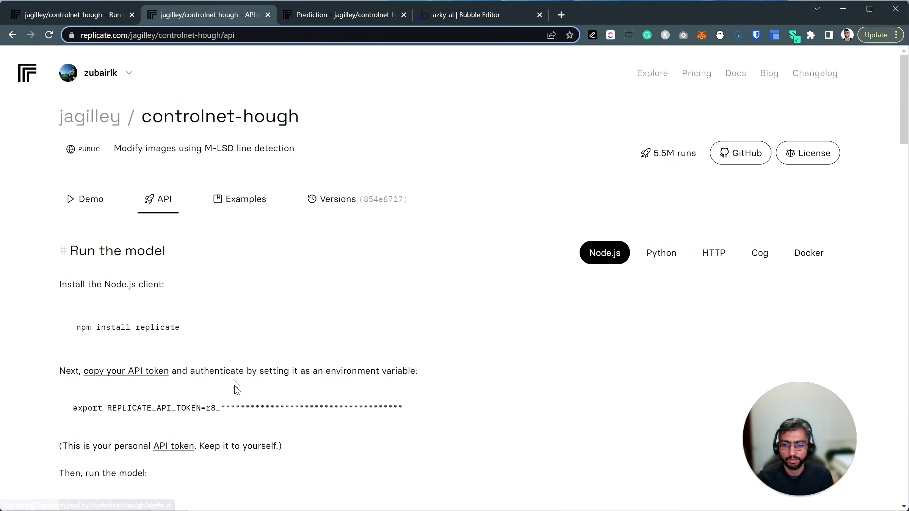
pyautogui.scroll(-6, 239, 401)
pyautogui.scroll(-3, 239, 401)
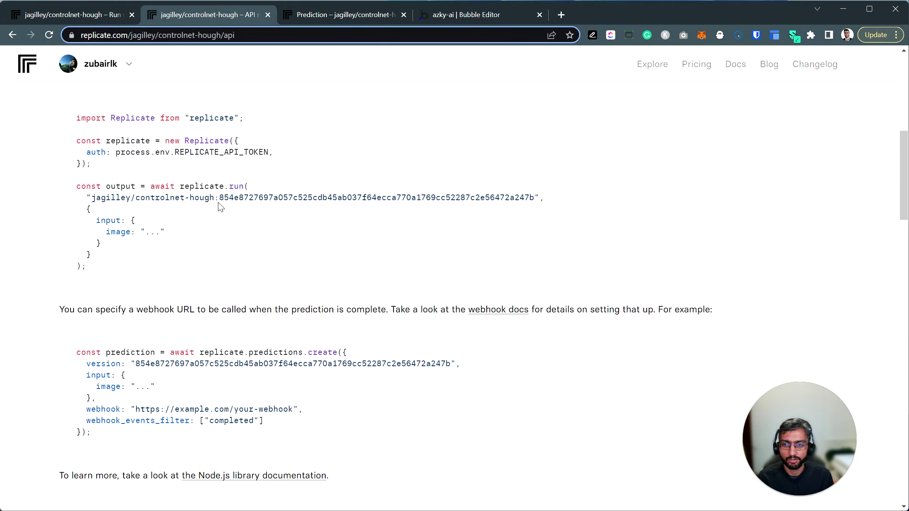
pyautogui.moveTo(219, 198); pyautogui.dragTo(526, 198)
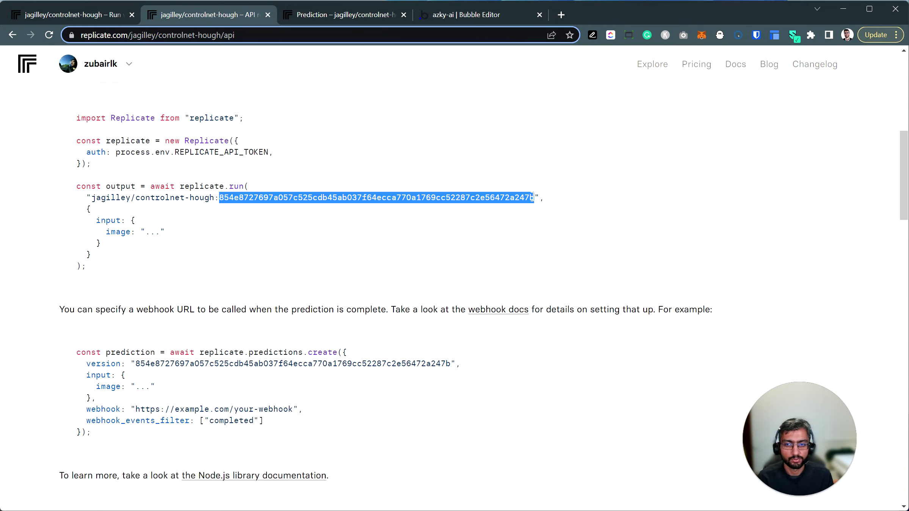
pyautogui.click(123, 197)
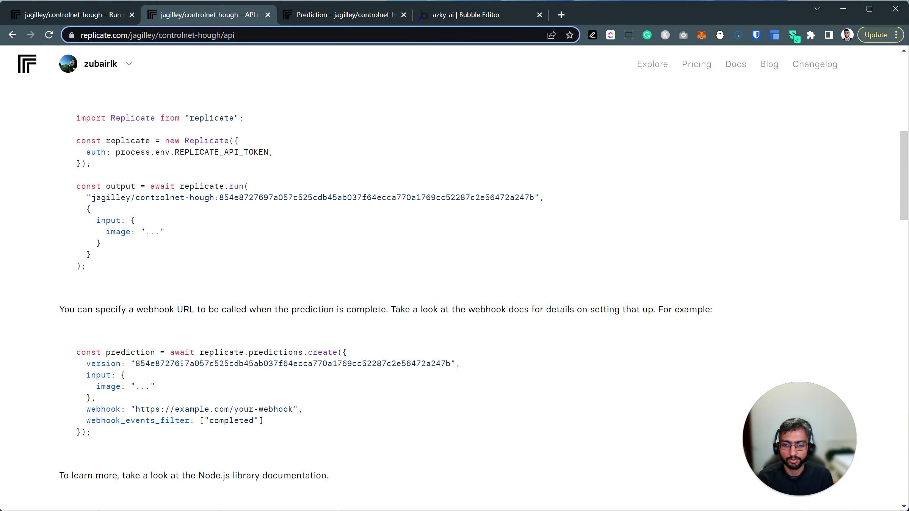
pyautogui.doubleClick(182, 364)
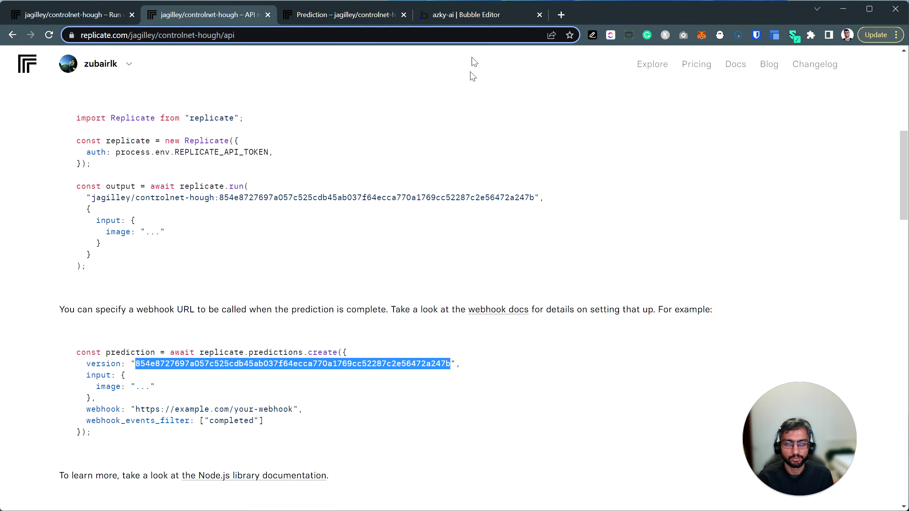
# Step: Return to the Bubble editor and replace the version value in the JSON body with the copied controlnet-hough version ID
pyautogui.click(446, 18)
pyautogui.doubleClick(537, 286)
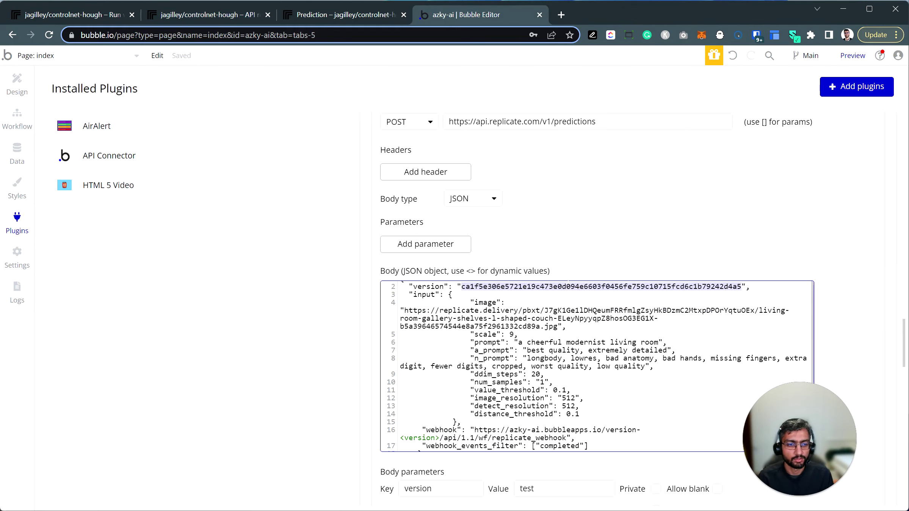
pyautogui.hotkey('ctrl', 'v')
# Step: Check the rest of the JSON body and reinitialize the Run a Control Net call
pyautogui.scroll(-3, 493, 330)
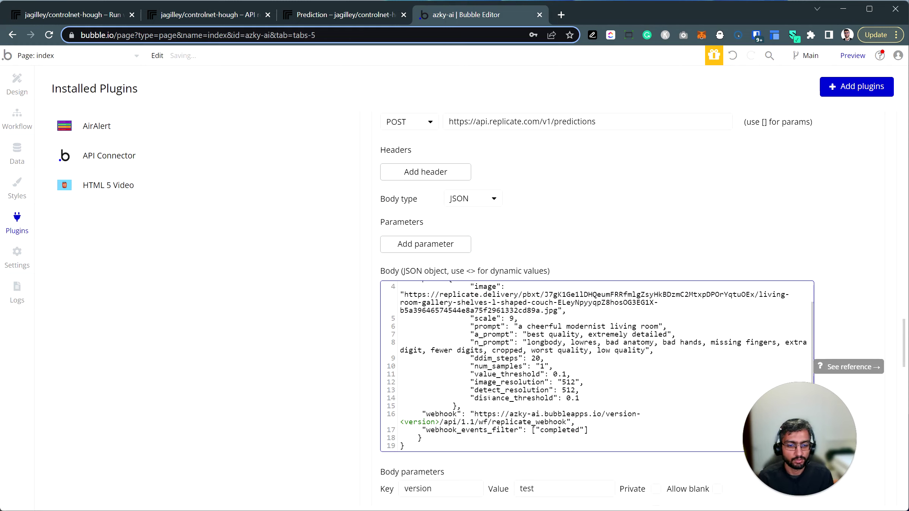
pyautogui.scroll(-3, 500, 237)
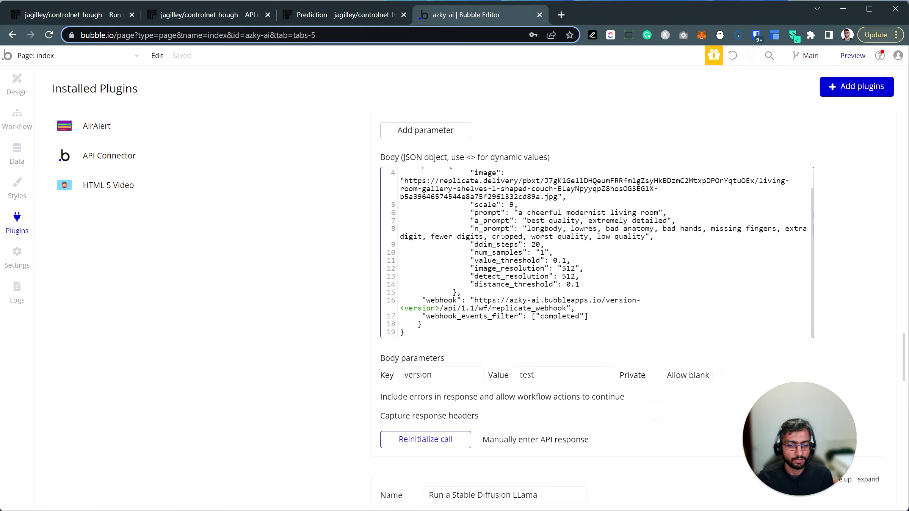
pyautogui.click(425, 441)
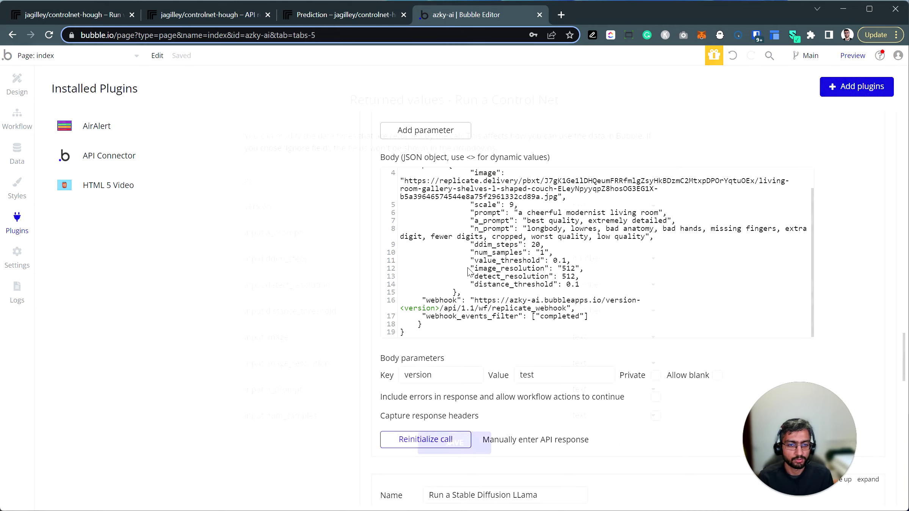
# Step: Show the raw data of the Run a Control Net returned values and highlight the new prediction's id
pyautogui.scroll(-10, 307, 264)
pyautogui.click(264, 401)
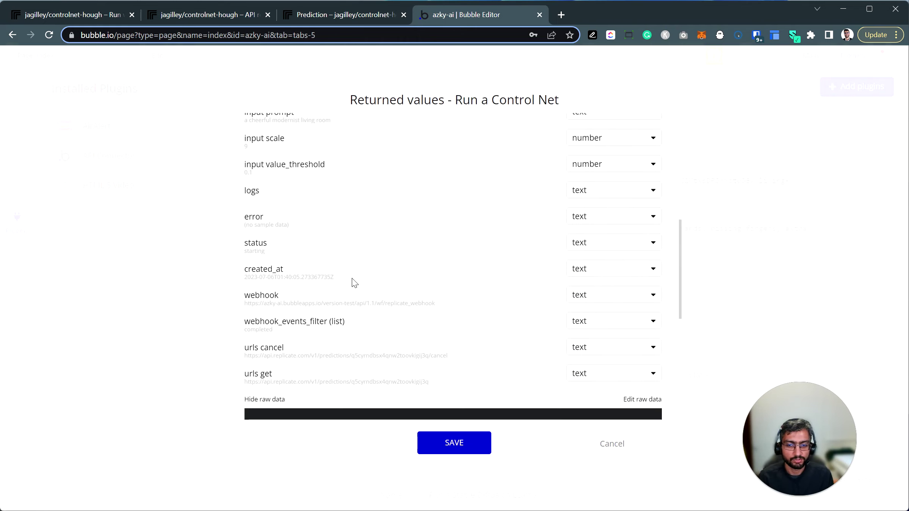
pyautogui.scroll(-5, 358, 275)
pyautogui.scroll(-2, 368, 266)
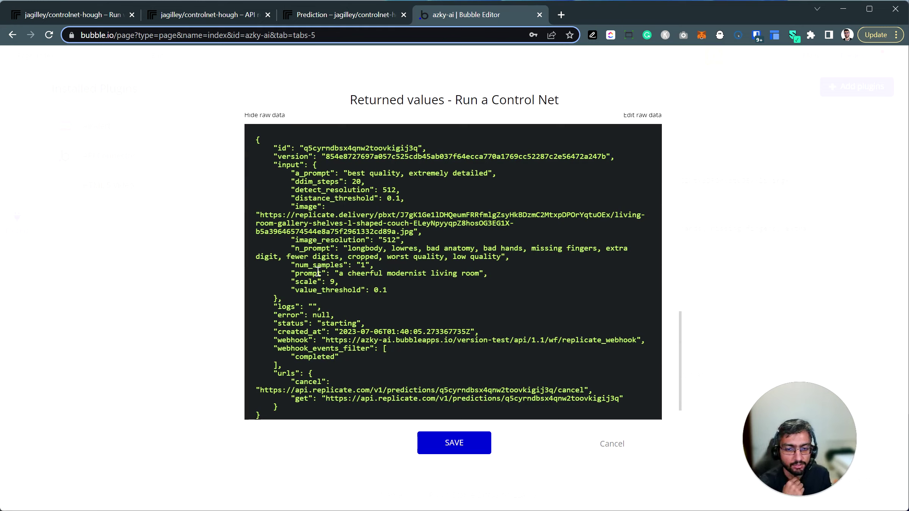
pyautogui.doubleClick(331, 149)
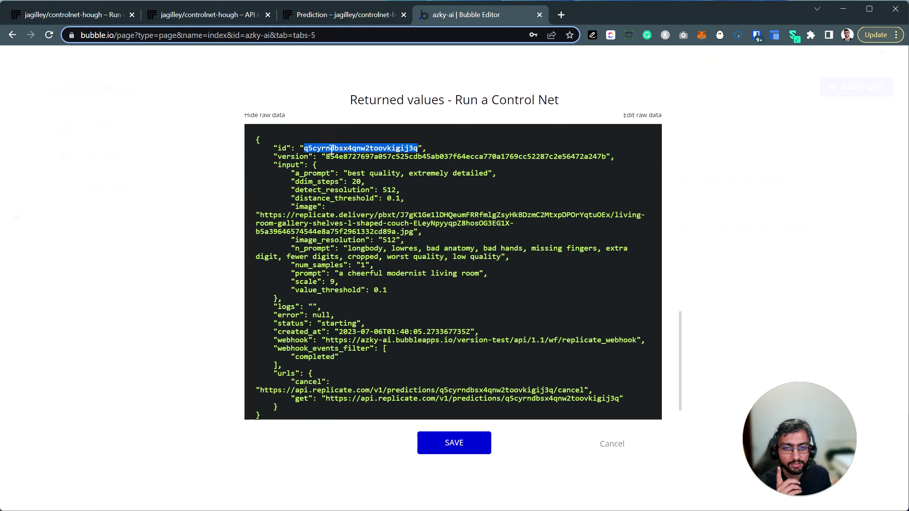
# Step: Switch to Replicate, go to the dashboard and open the newest controlnet-hough prediction created through the API
pyautogui.click(365, 16)
pyautogui.click(121, 73)
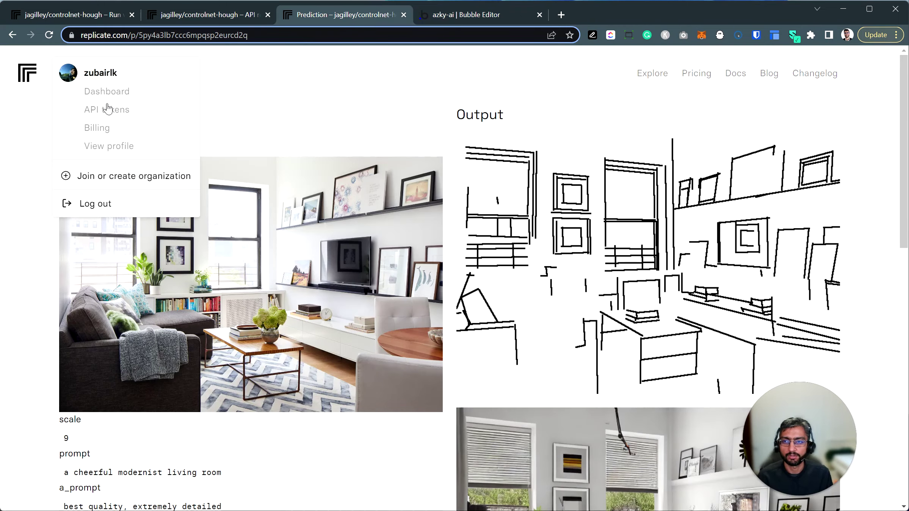
pyautogui.click(110, 98)
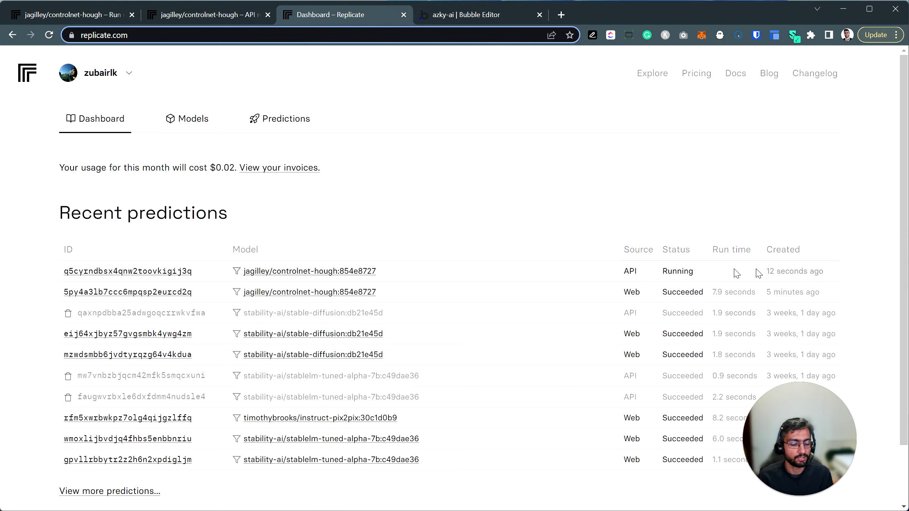
pyautogui.click(179, 271)
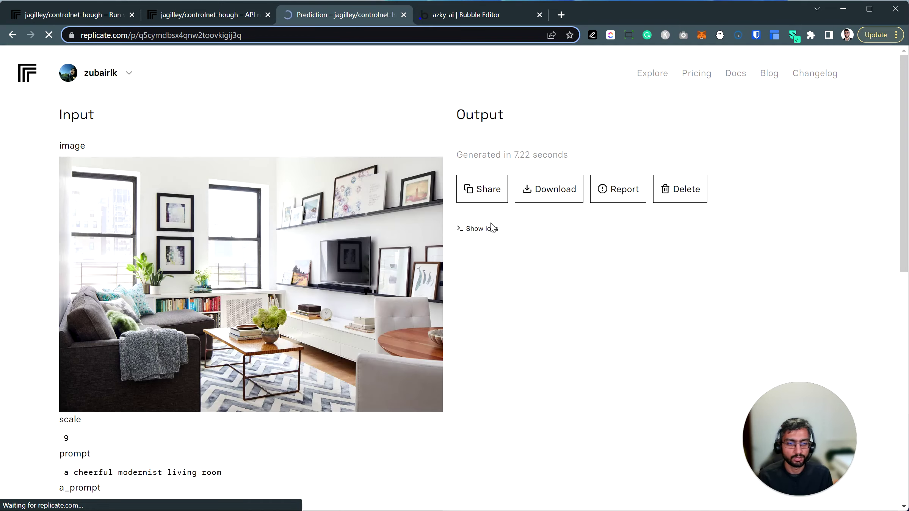
# Step: Examine the API prediction's logs, ID, source and status, and compare its input image with the generated outputs
pyautogui.scroll(-10, 466, 246)
pyautogui.click(472, 355)
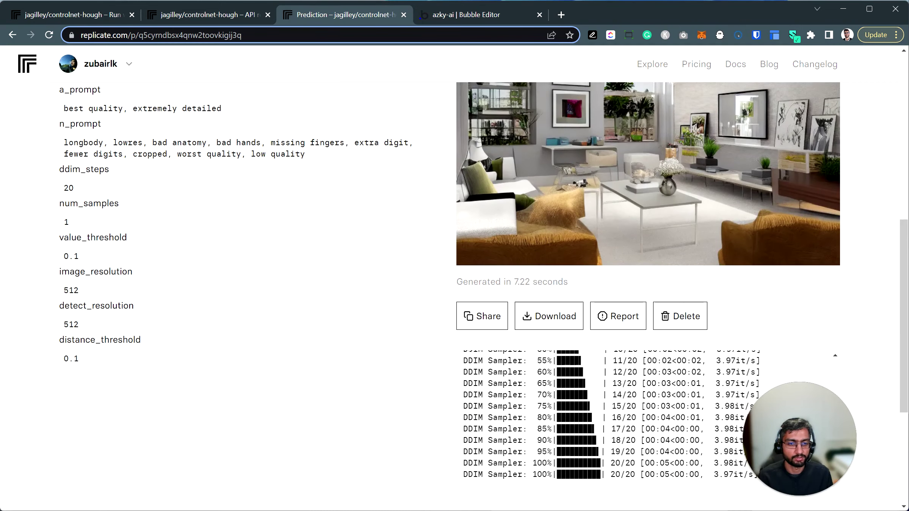
pyautogui.scroll(-5, 455, 360)
pyautogui.scroll(5, 572, 253)
pyautogui.scroll(-5, 577, 237)
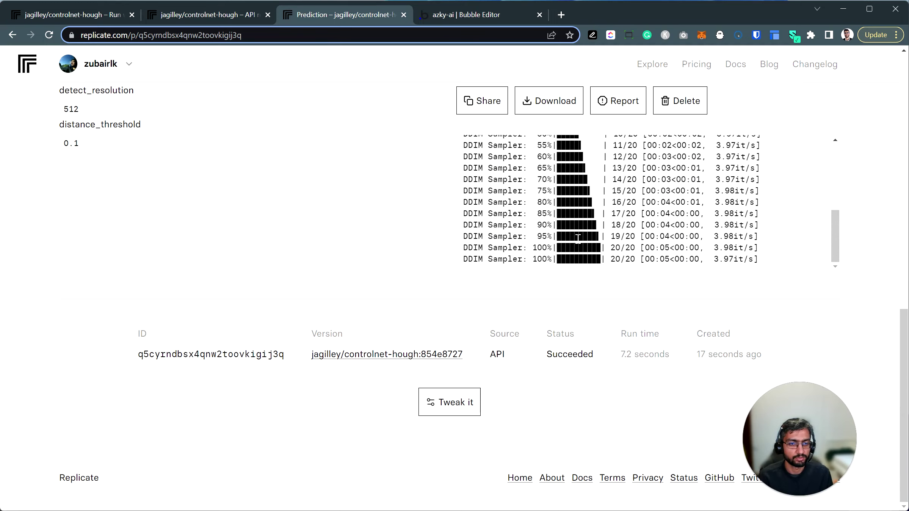
pyautogui.scroll(10, 470, 239)
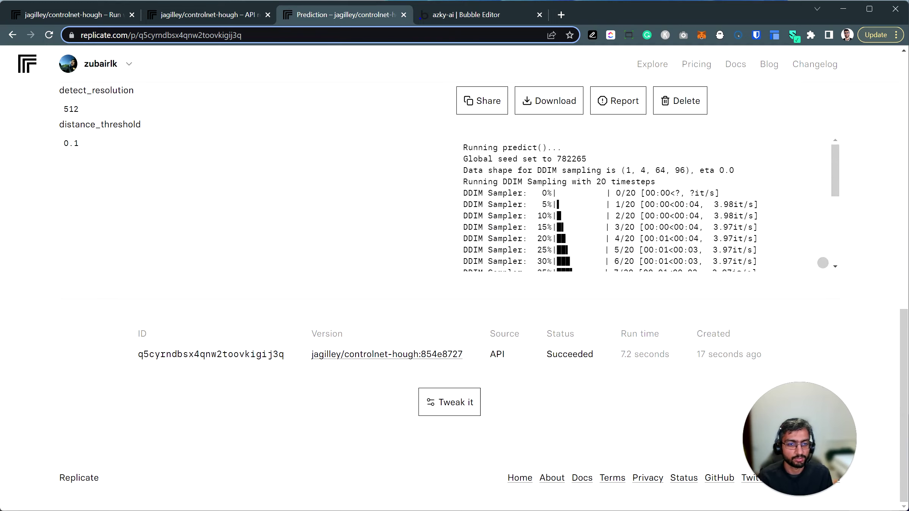
pyautogui.scroll(-6, 458, 247)
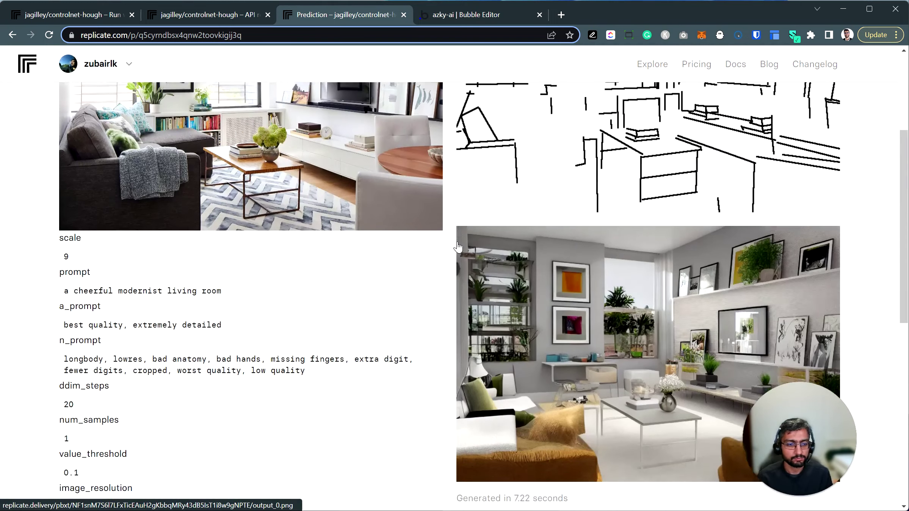
pyautogui.scroll(6, 635, 324)
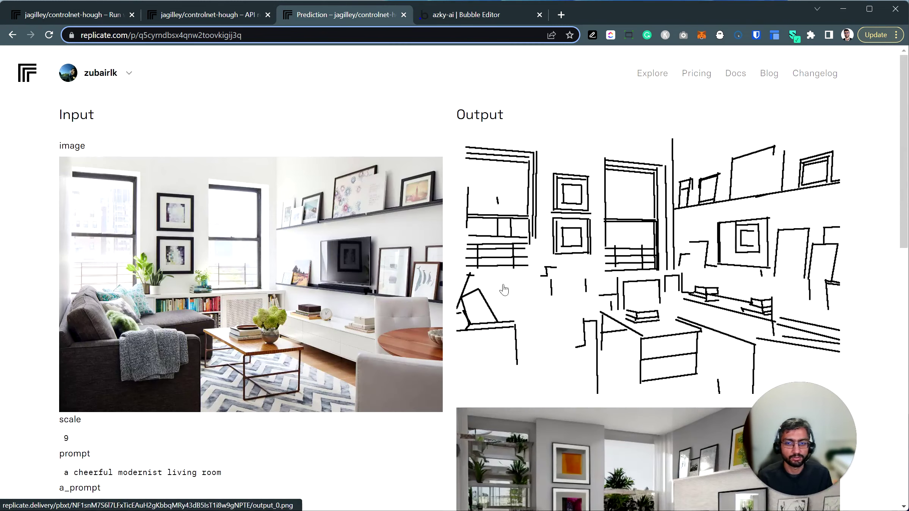
# Step: Go back to the Replicate dashboard and reopen the newest prediction from the recent predictions list
pyautogui.click(112, 77)
pyautogui.click(106, 93)
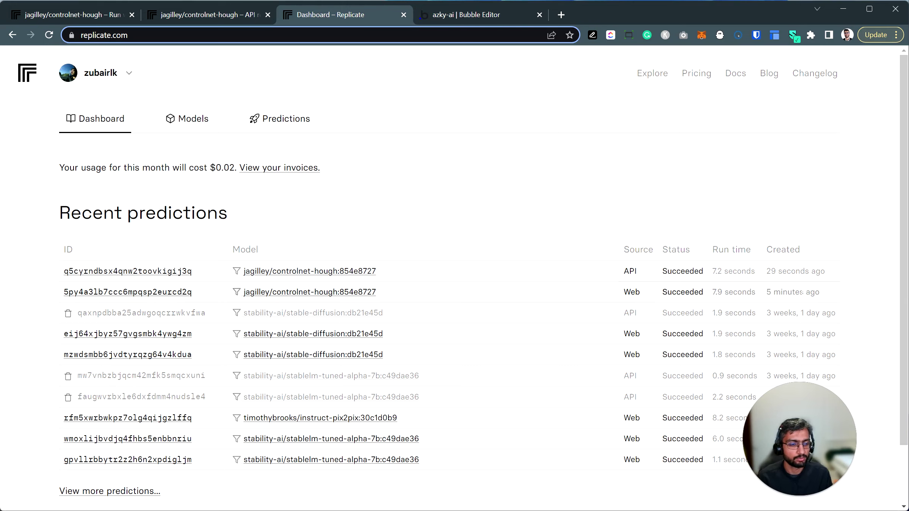
pyautogui.click(155, 271)
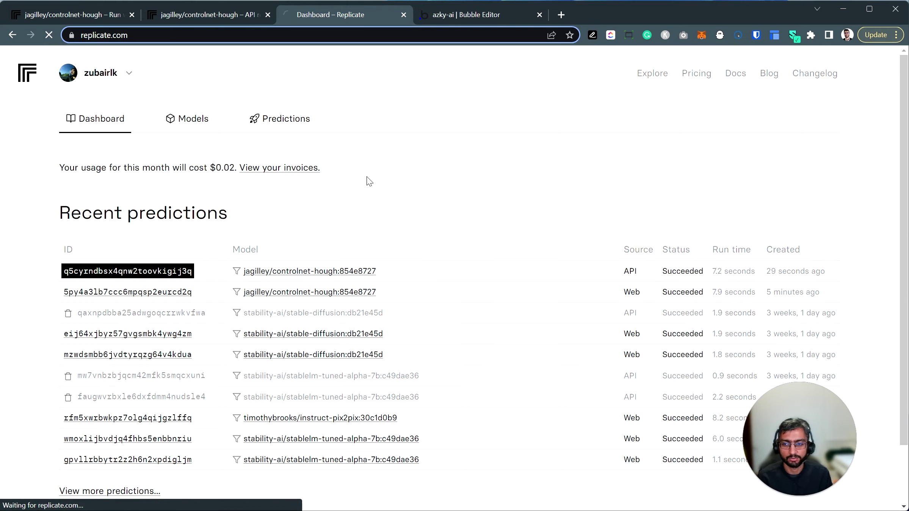
# Step: Switch back to the Bubble editor and save the returned values of the Run a Control Net call
pyautogui.scroll(-1, 463, 167)
pyautogui.click(428, 15)
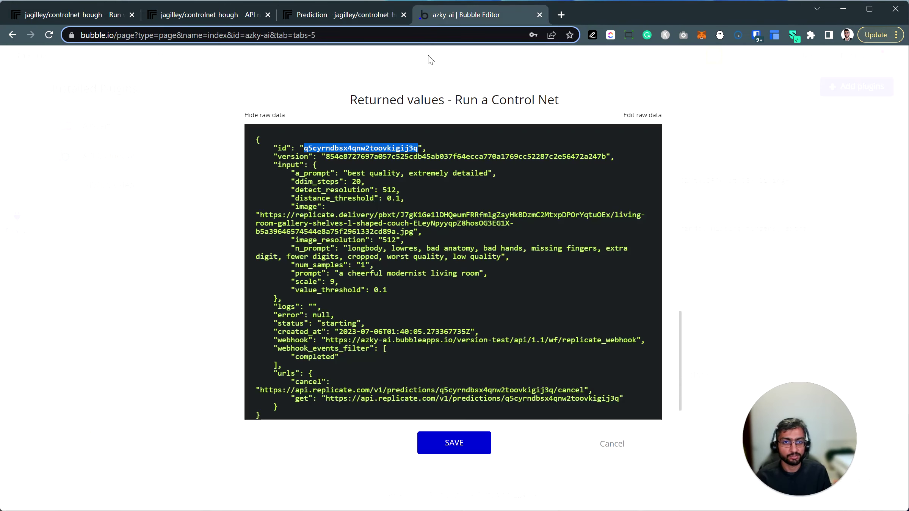
pyautogui.click(444, 444)
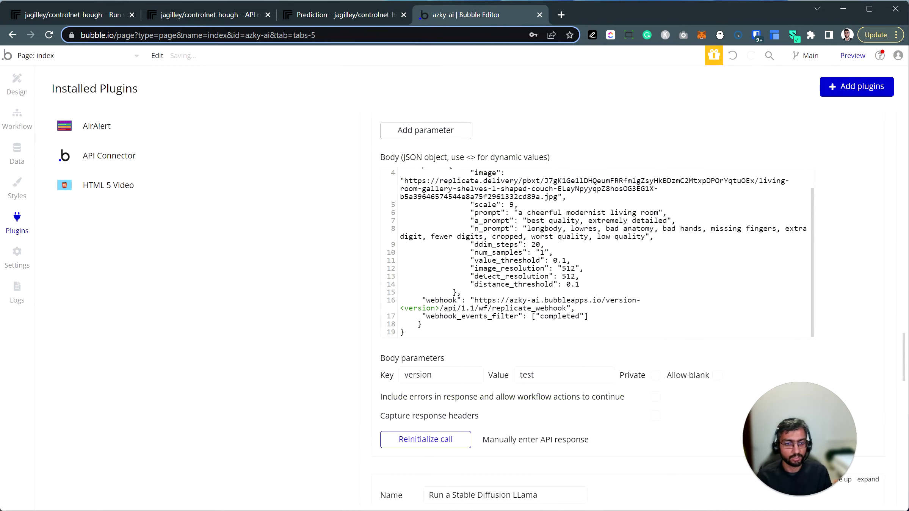
# Step: Replace the hard-coded image URL in the Run a Control Net JSON body with the dynamic parameter <image_url>
pyautogui.scroll(1, 472, 280)
pyautogui.scroll(5, 450, 291)
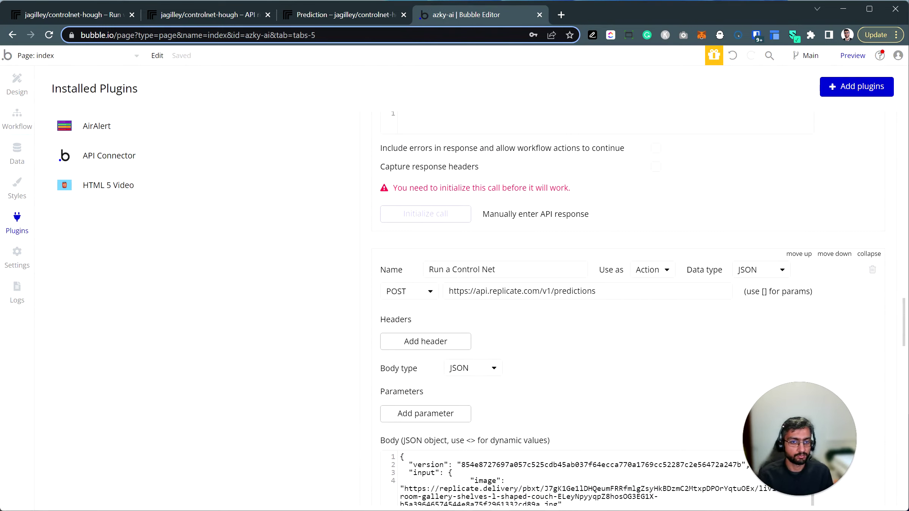
pyautogui.scroll(-5, 629, 309)
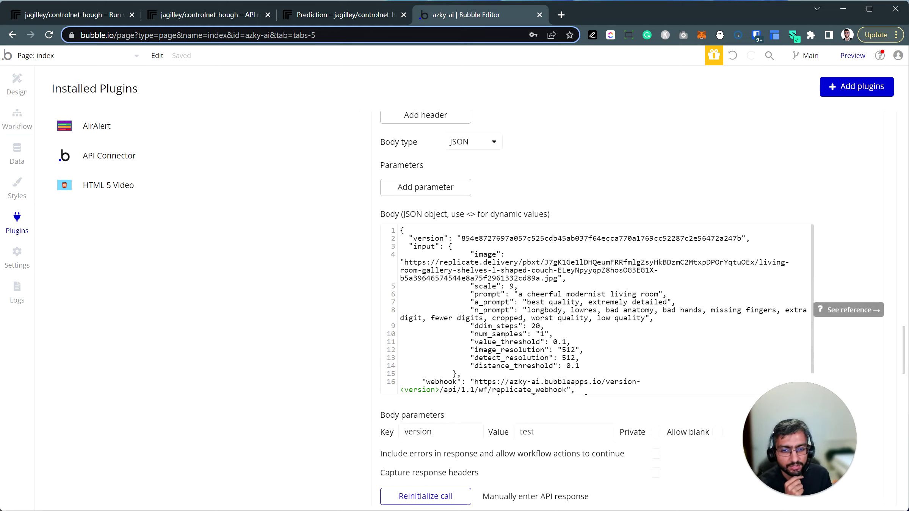
pyautogui.moveTo(402, 262); pyautogui.dragTo(559, 277)
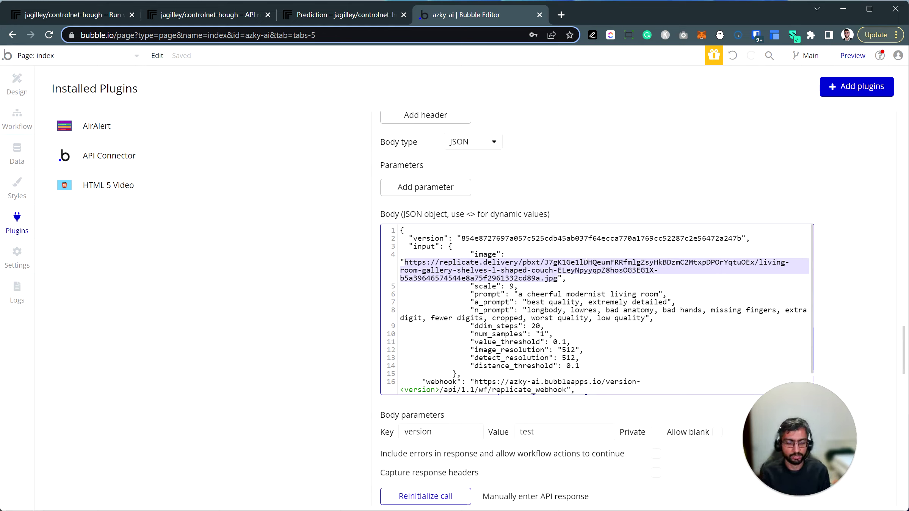
pyautogui.press('BackSpace')
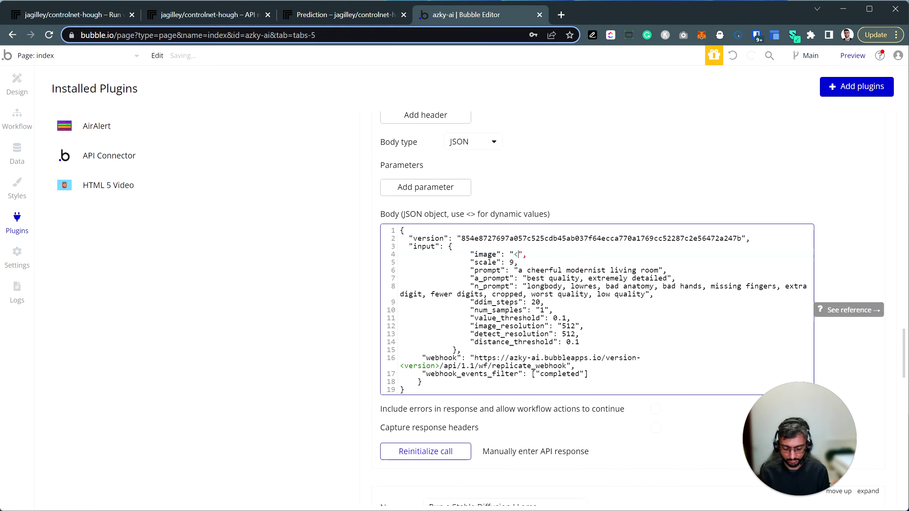
pyautogui.write('<image_ur')
pyautogui.write('l>')
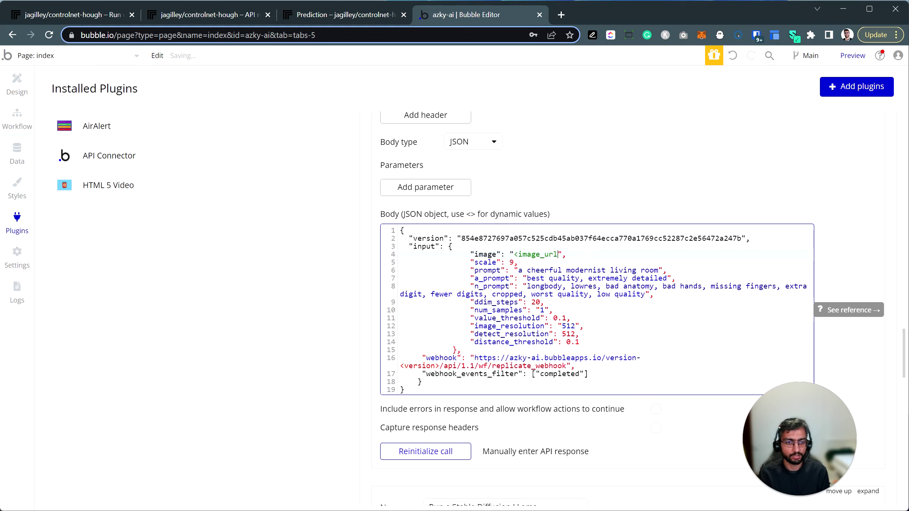
# Step: Fill image_url with the Replicate image URL and version with test, making both body parameters non-private
pyautogui.scroll(-3, 569, 303)
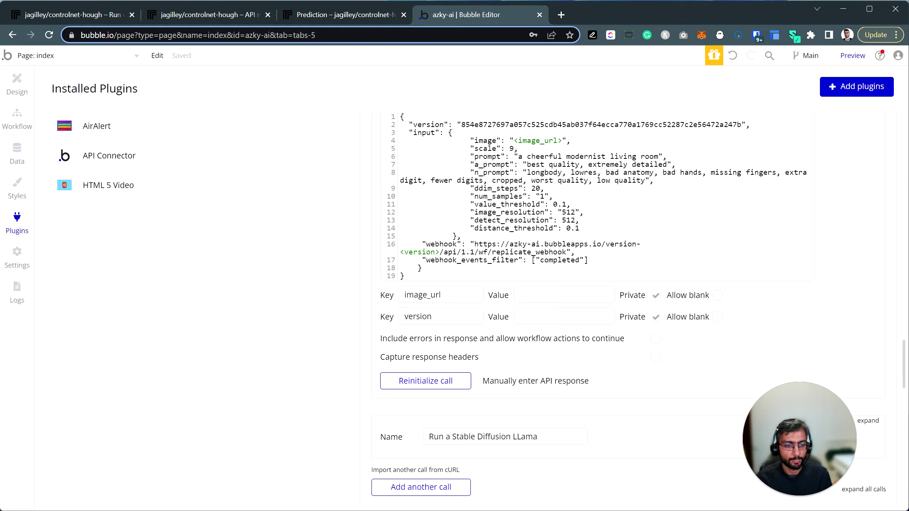
pyautogui.click(564, 295)
pyautogui.hotkey('ctrl', 'v')
pyautogui.click(656, 297)
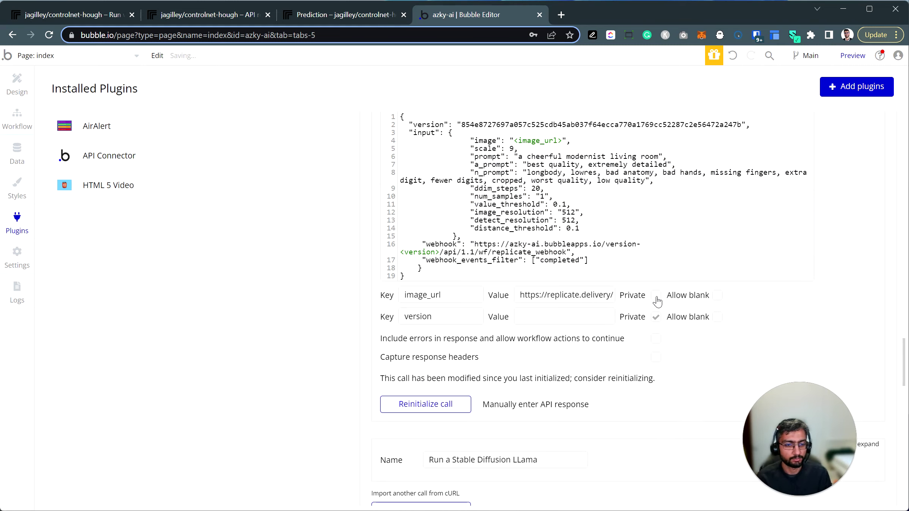
pyautogui.click(656, 317)
pyautogui.click(564, 316)
pyautogui.write('tes')
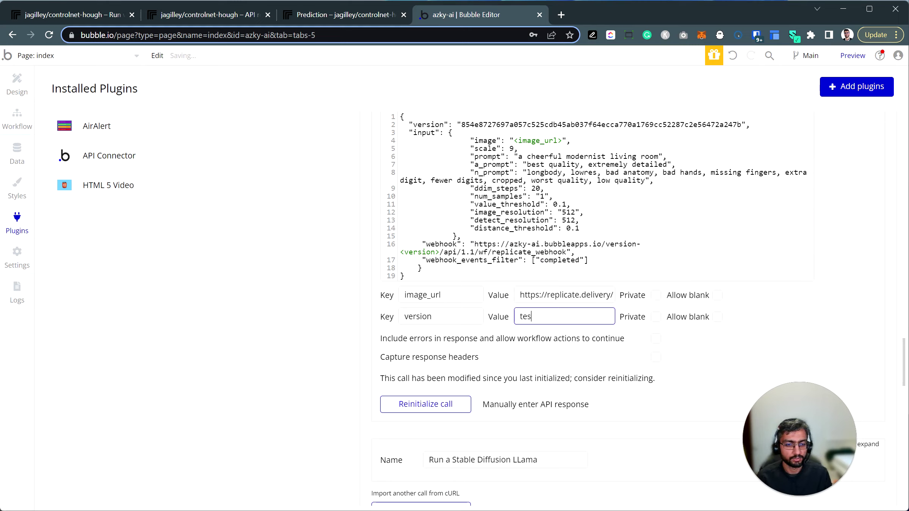
pyautogui.write('t')
pyautogui.click(565, 338)
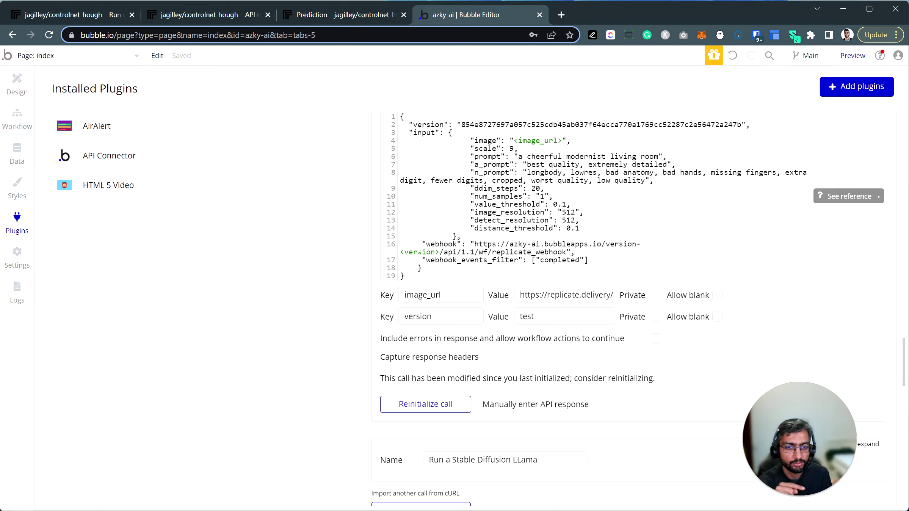
# Step: Reinitialize the modified Run a Control Net call and save its returned values
pyautogui.scroll(2, 569, 266)
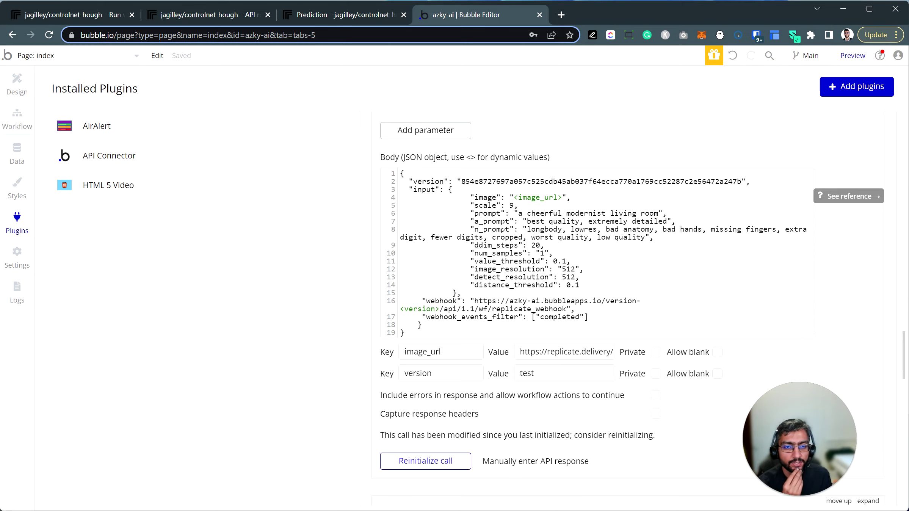
pyautogui.scroll(1, 500, 228)
pyautogui.scroll(-5, 500, 228)
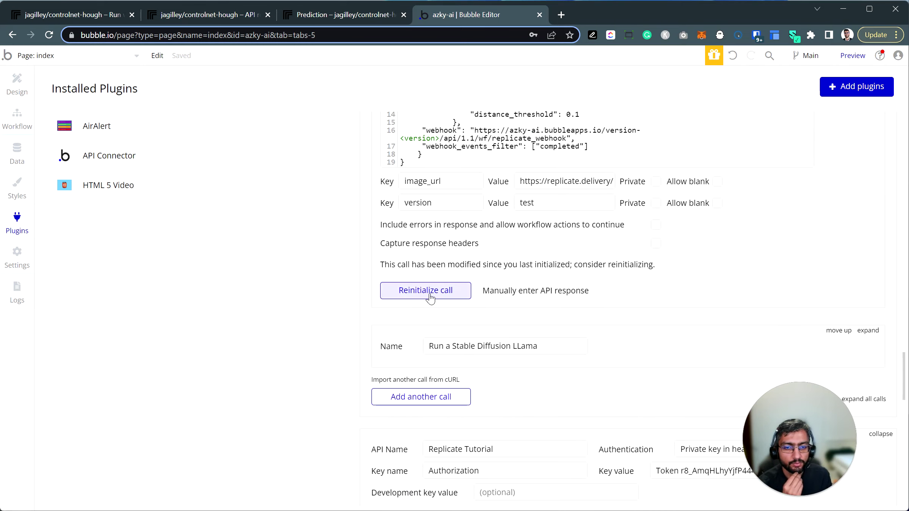
pyautogui.click(430, 292)
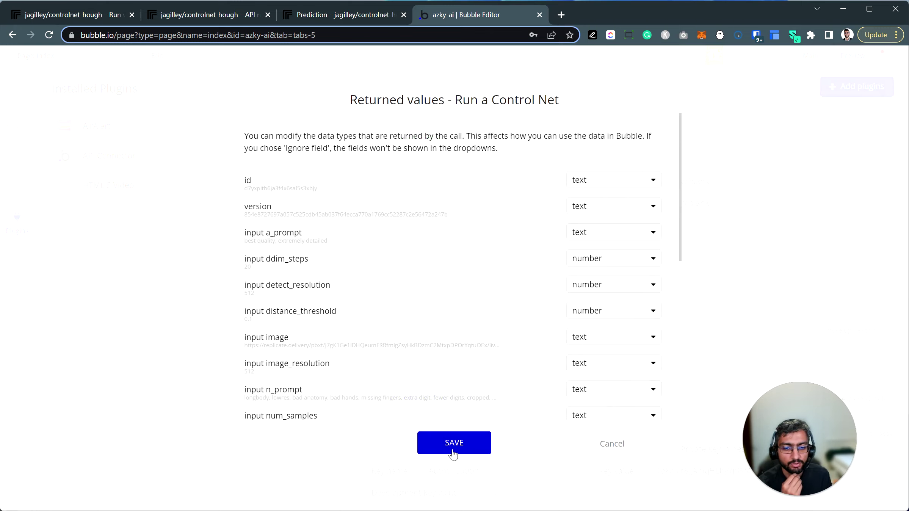
pyautogui.click(451, 448)
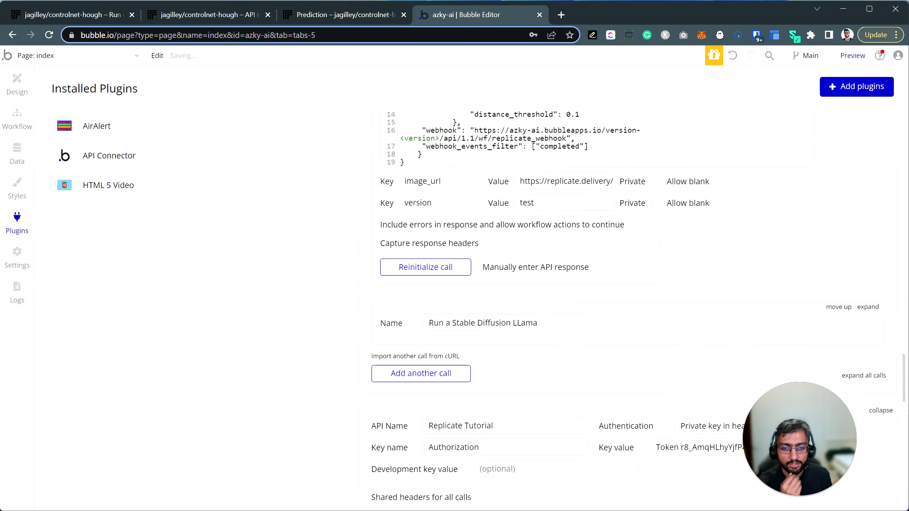
# Step: Create a new page named controlnet
pyautogui.click(67, 56)
pyautogui.click(59, 138)
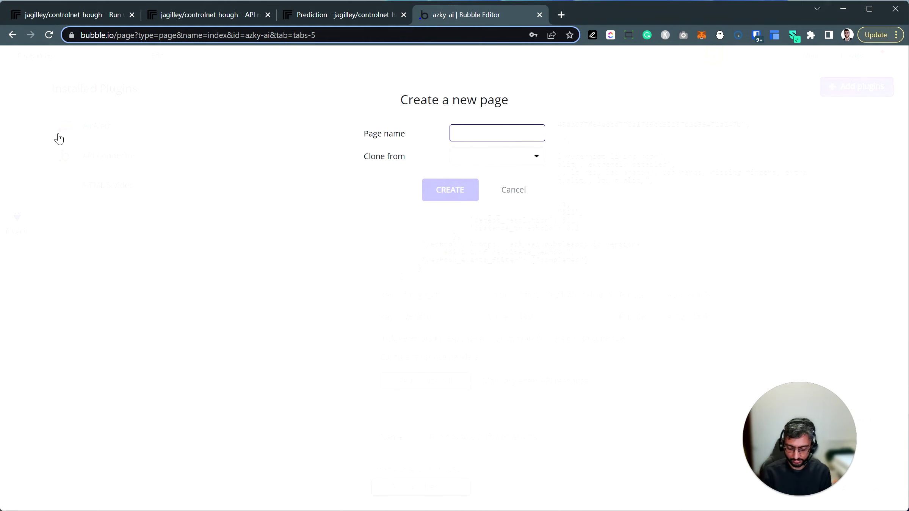
pyautogui.write('controlnet')
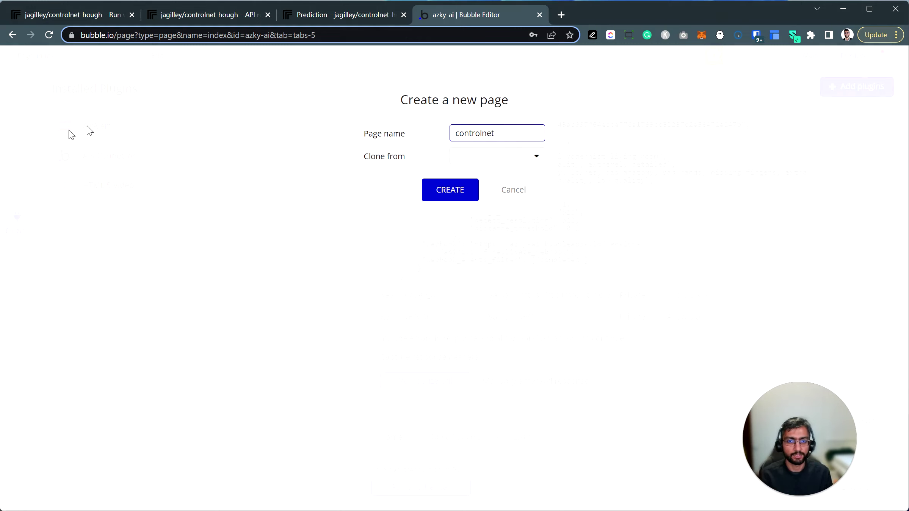
pyautogui.click(427, 195)
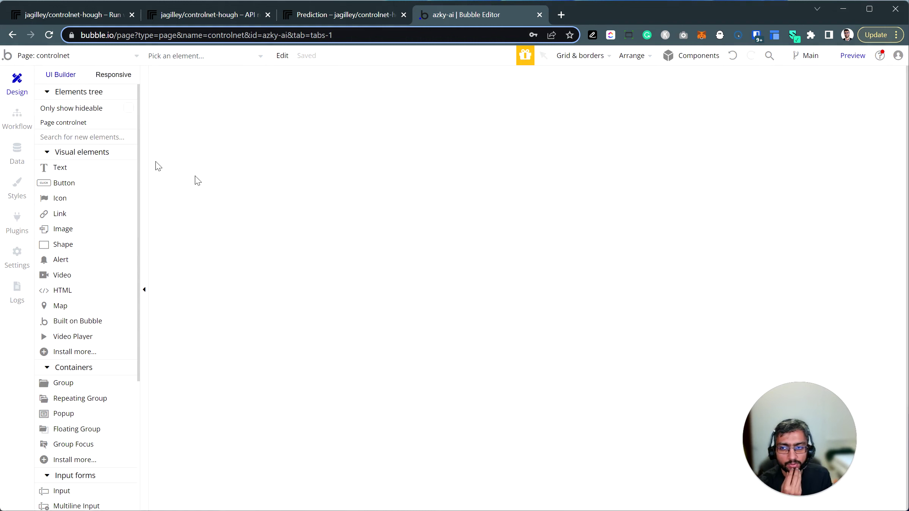
# Step: Place a picture uploader in the page's upper area and, below it, a button about 221 × 59 px labelled Run Control Net
pyautogui.write('pic')
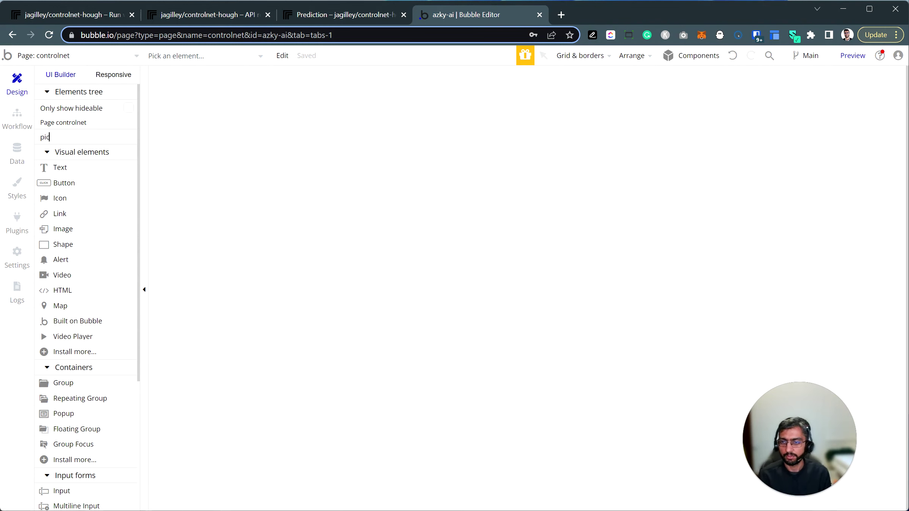
pyautogui.moveTo(326, 149)
pyautogui.mouseDown()
pyautogui.moveTo(509, 225)
pyautogui.moveTo(501, 228)
pyautogui.mouseUp()
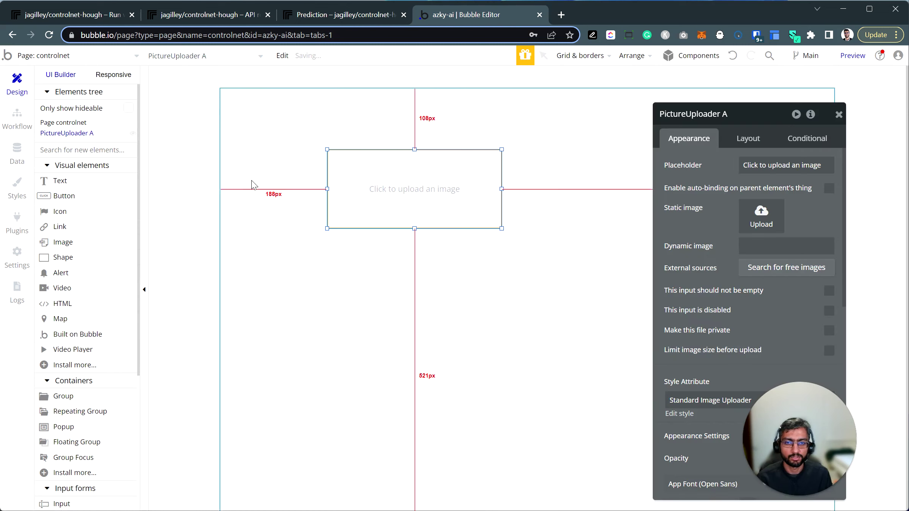
pyautogui.click(72, 196)
pyautogui.moveTo(328, 246)
pyautogui.mouseDown()
pyautogui.moveTo(449, 288)
pyautogui.moveTo(455, 280)
pyautogui.mouseUp()
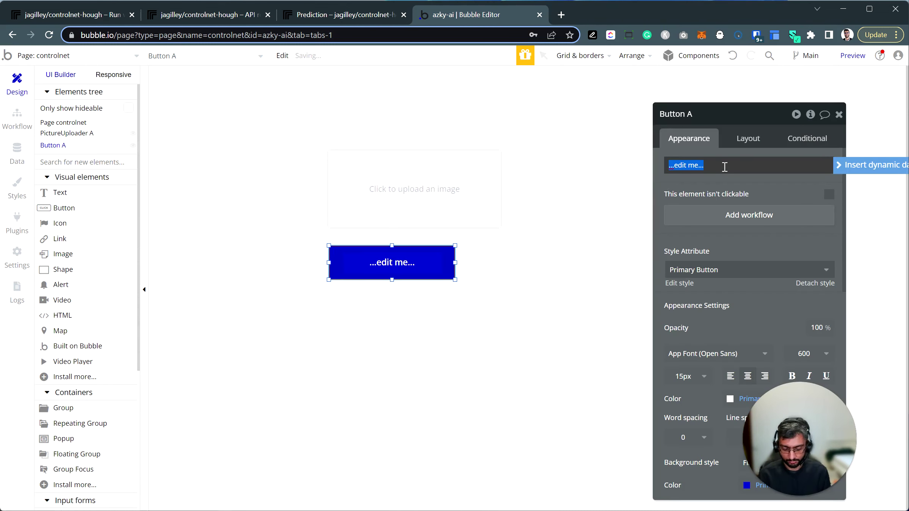
pyautogui.write('Run')
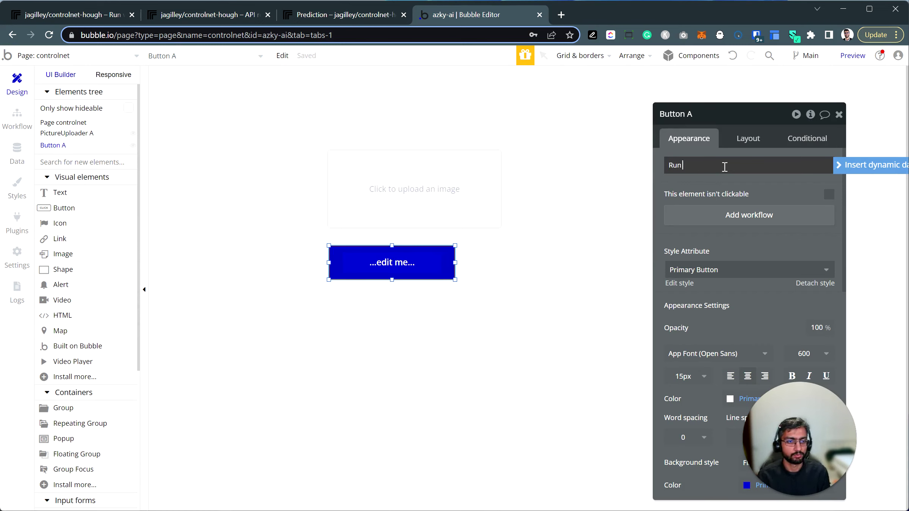
pyautogui.write(' Control Net')
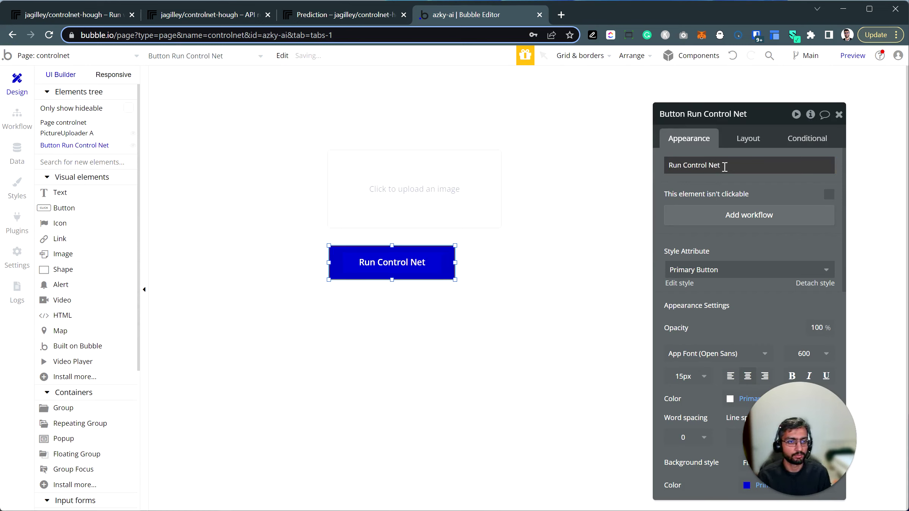
# Step: Create a workflow for the click of the Run Control Net button and open its list of available actions
pyautogui.click(443, 192)
pyautogui.click(435, 263)
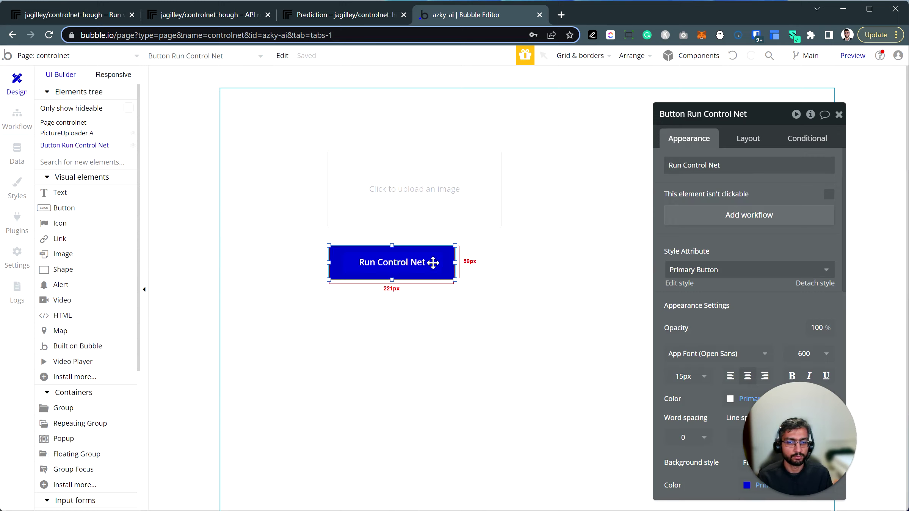
pyautogui.click(732, 208)
pyautogui.click(201, 195)
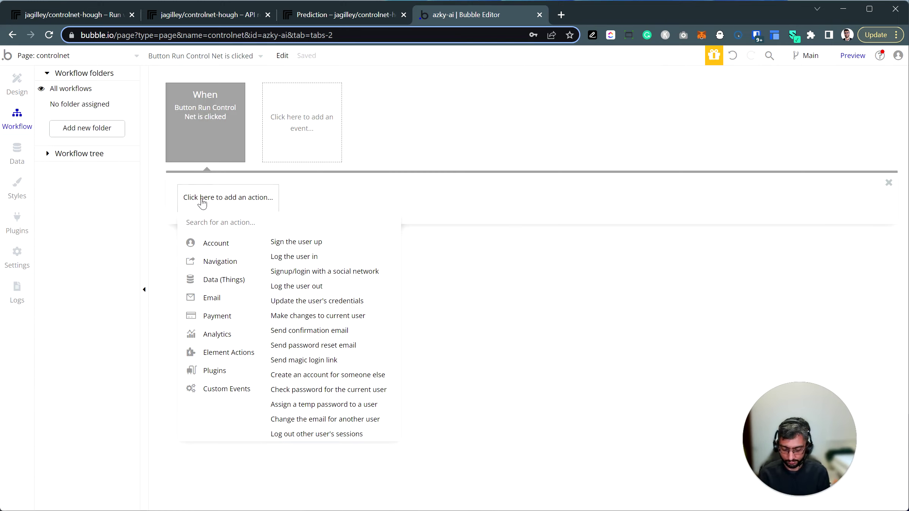
# Step: Check the name and type of the ControlNet call in the API Connector, and return to the button's workflow
pyautogui.click(17, 223)
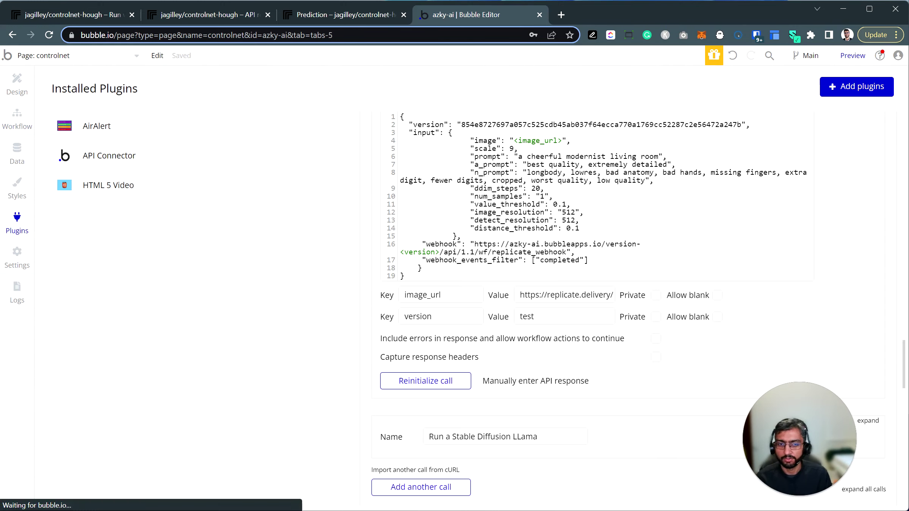
pyautogui.scroll(10, 657, 222)
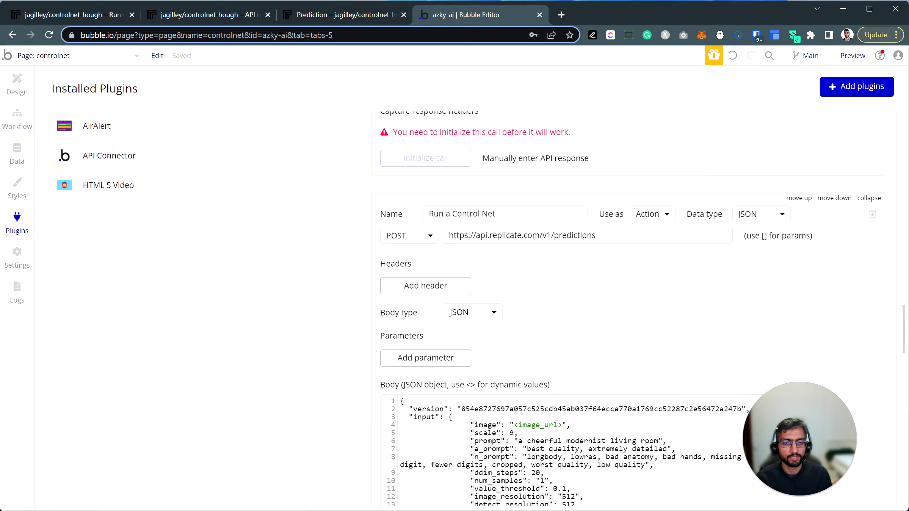
pyautogui.click(17, 120)
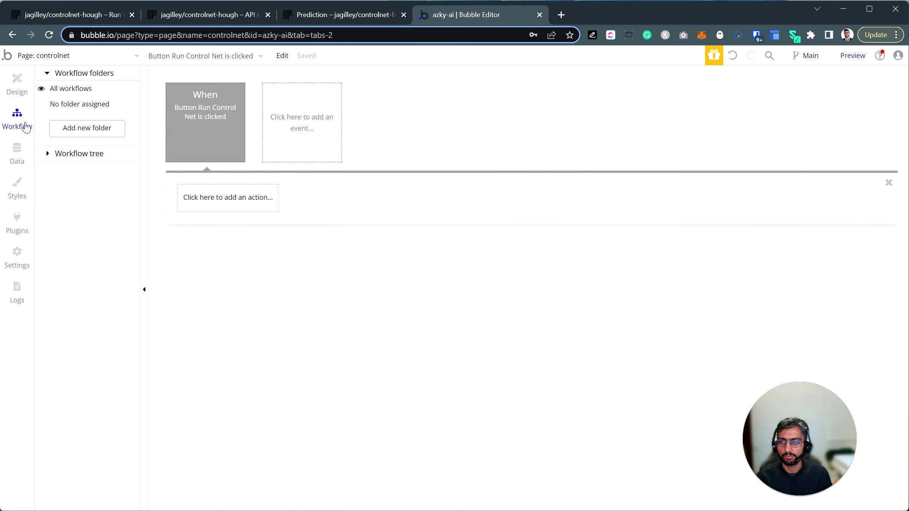
# Step: Add the action Replicate - Run a Control Net to the button's workflow, searching for run
pyautogui.click(230, 201)
pyautogui.write('rep')
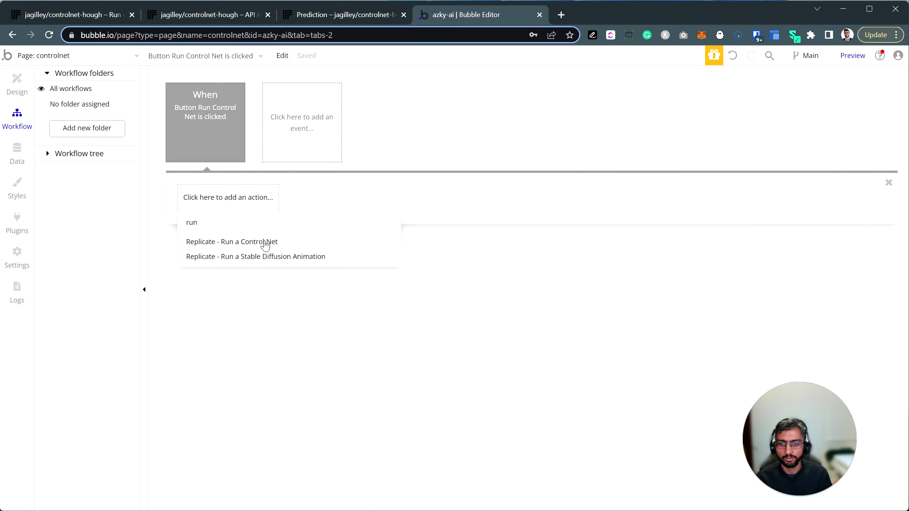
pyautogui.click(265, 243)
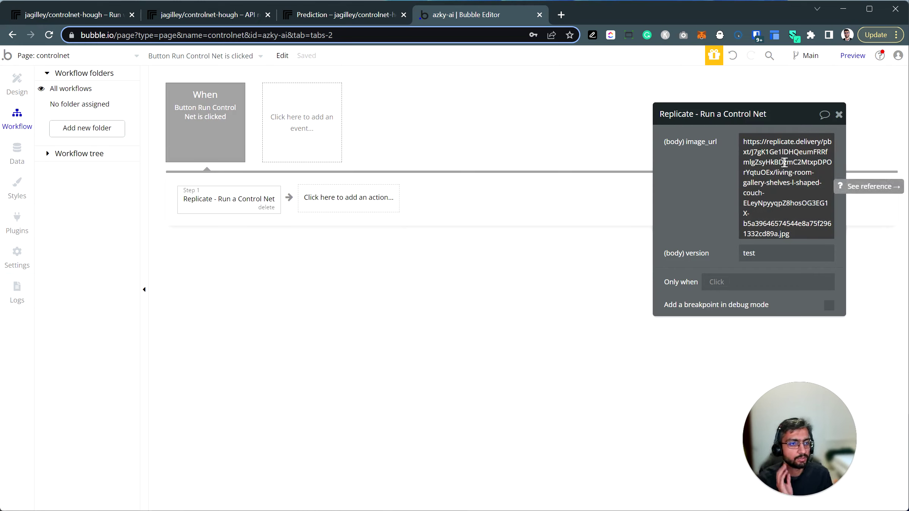
# Step: Replace the action's fixed image_url with PictureUploader A's value and open the list of further operators
pyautogui.hotkey('ctrl', 'a')
pyautogui.press('BackSpace')
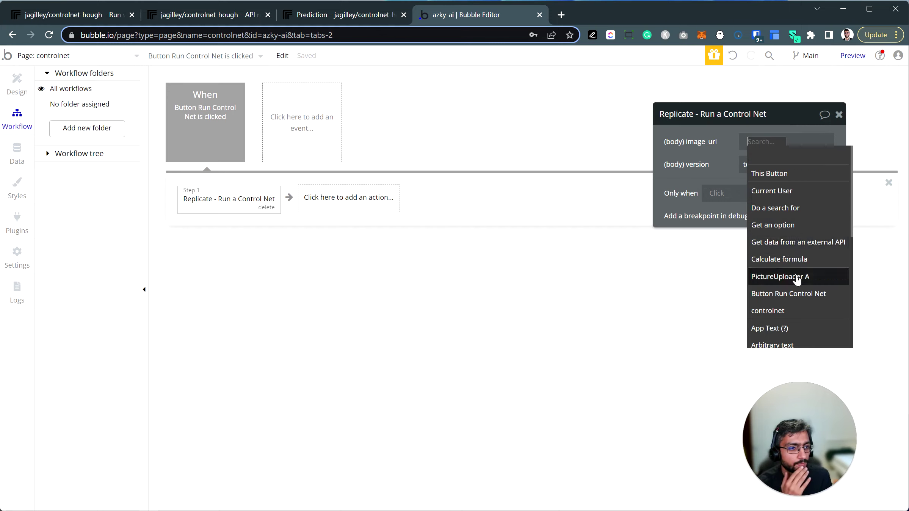
pyautogui.click(784, 276)
pyautogui.click(779, 170)
pyautogui.click(753, 152)
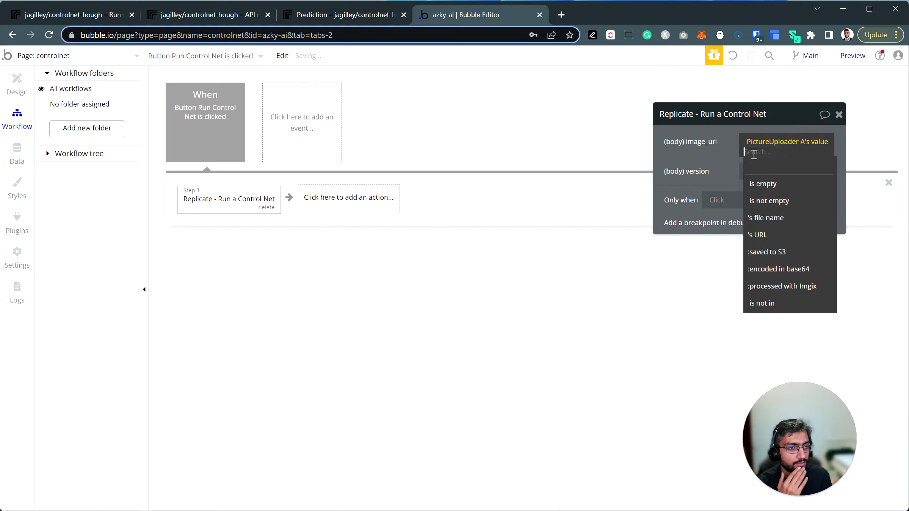